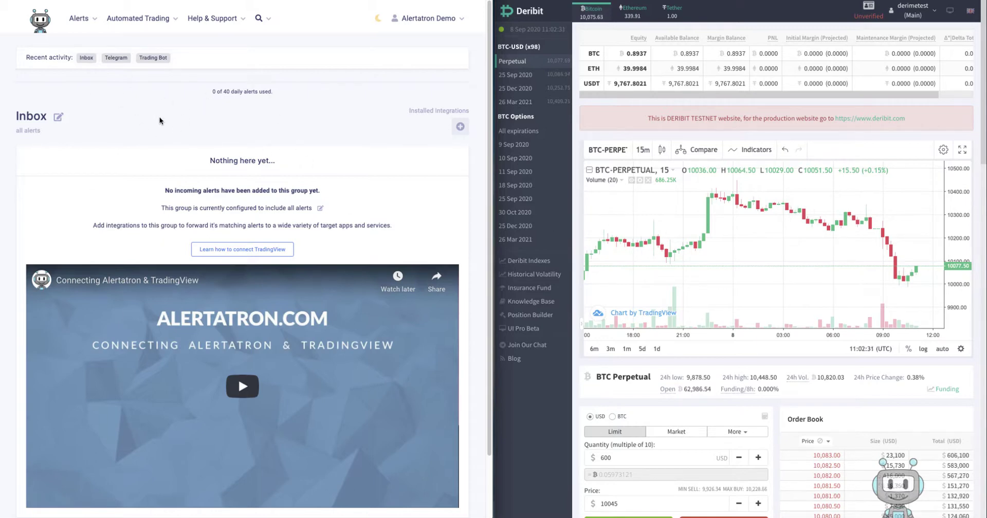
{"action": "scroll", "coordinate": [158, 129], "scroll_direction": "down", "scroll_amount": 1}
{"action": "scroll", "coordinate": [158, 128], "scroll_direction": "up", "scroll_amount": 1}
{"action": "scroll", "coordinate": [781, 237], "scroll_direction": "down", "scroll_amount": 2}
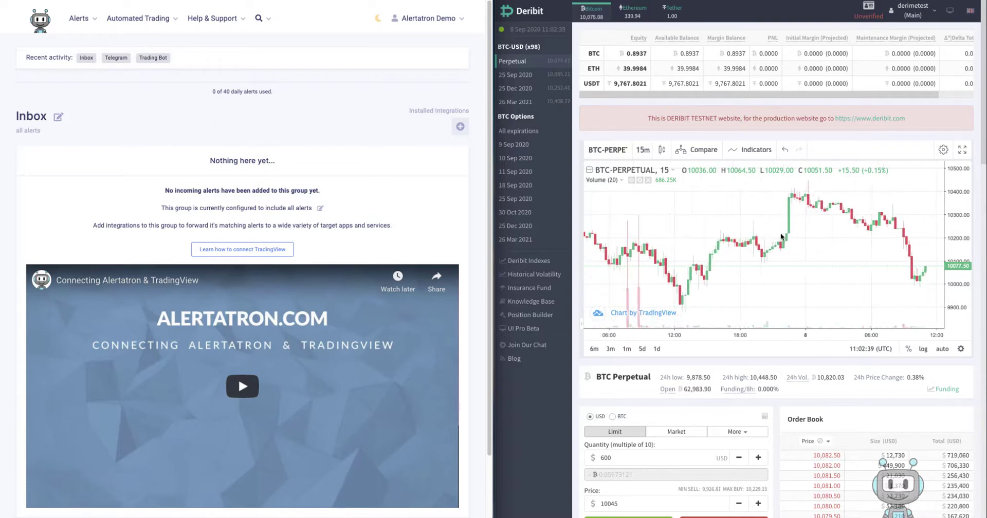
{"action": "scroll", "coordinate": [781, 236], "scroll_direction": "up", "scroll_amount": 2}
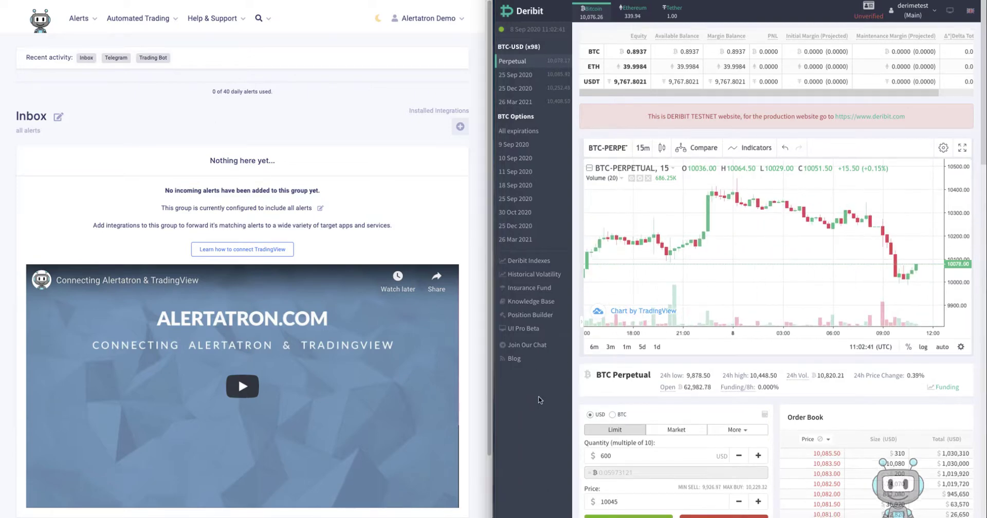
{"action": "scroll", "coordinate": [540, 400], "scroll_direction": "down", "scroll_amount": 3}
{"action": "scroll", "coordinate": [540, 400], "scroll_direction": "up", "scroll_amount": 3}
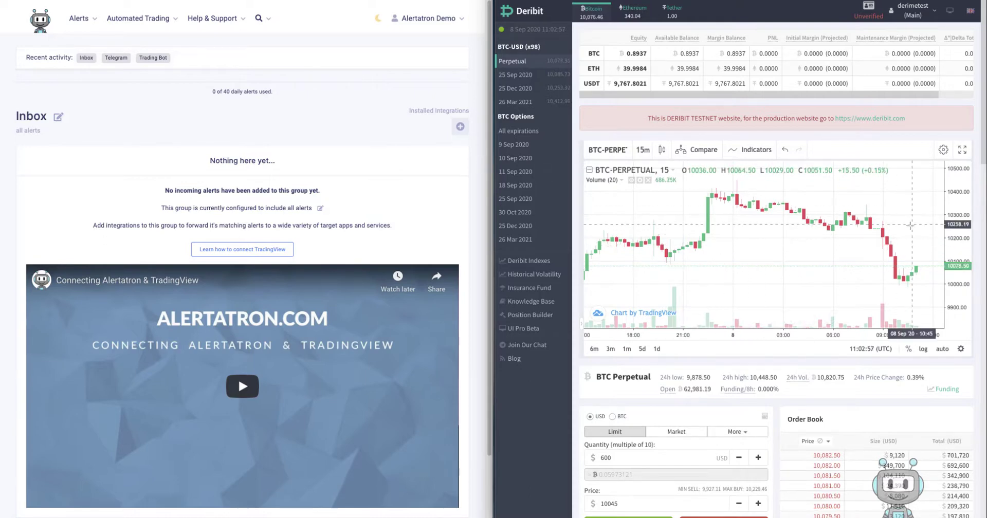
- Open the API key management page of the Deribit testnet account to view its existing keys
{"action": "left_click", "coordinate": [919, 12]}
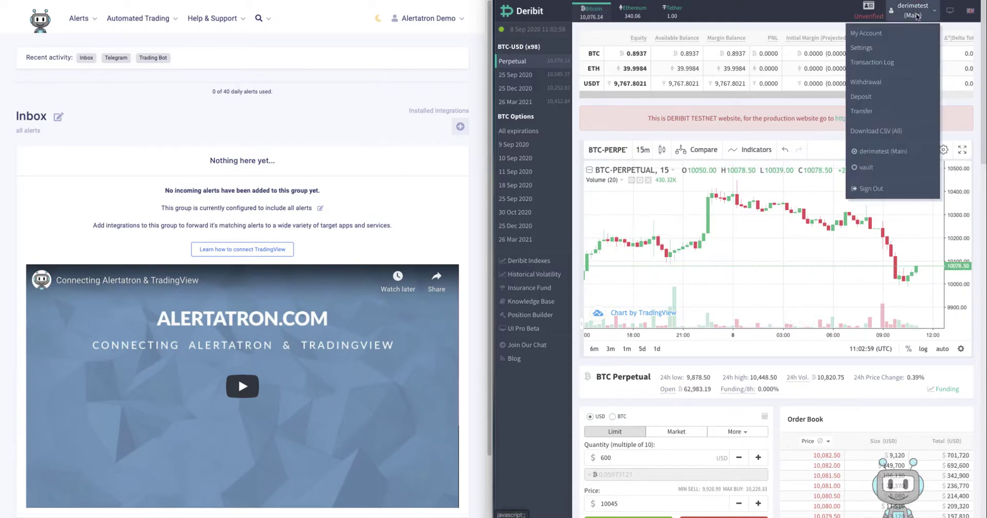
{"action": "left_click", "coordinate": [868, 48]}
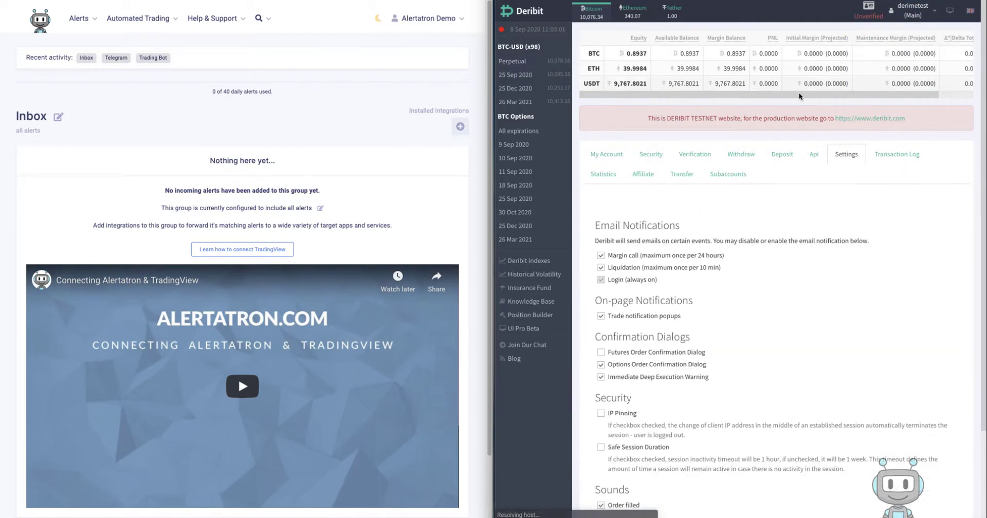
{"action": "left_click", "coordinate": [814, 154]}
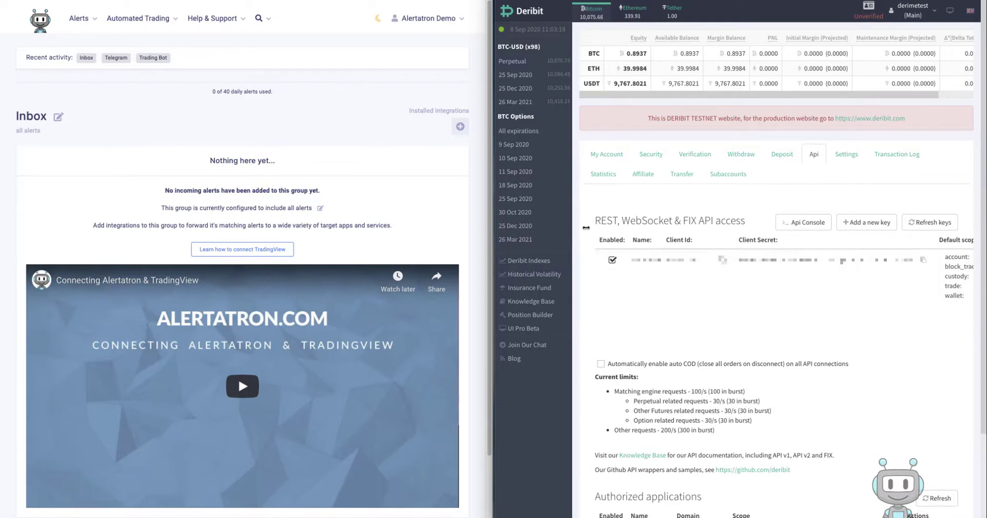
- Open the API key configuration in Alertatron, select Deribit Futures as the new key's exchange, and review the installed keys
{"action": "left_click", "coordinate": [147, 121]}
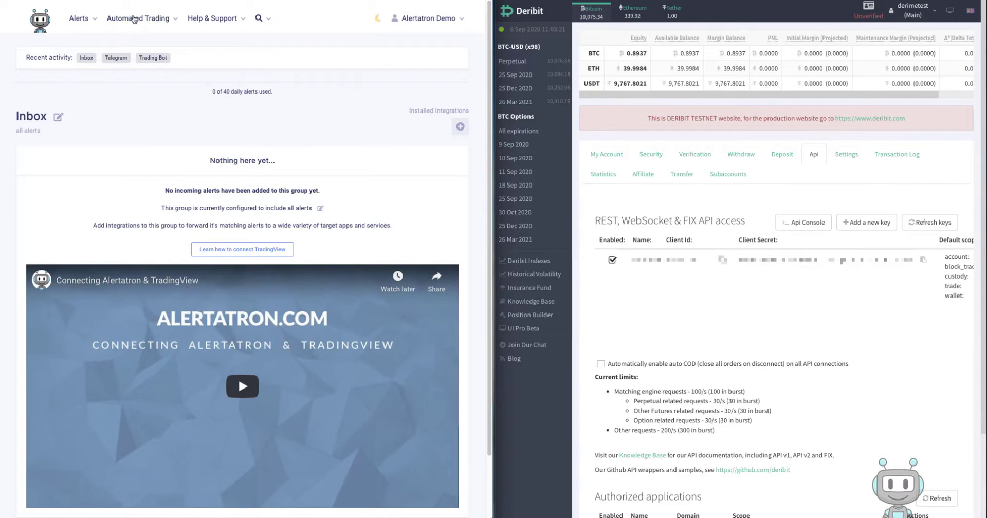
{"action": "mouse_move", "coordinate": [132, 18]}
{"action": "left_click", "coordinate": [148, 70]}
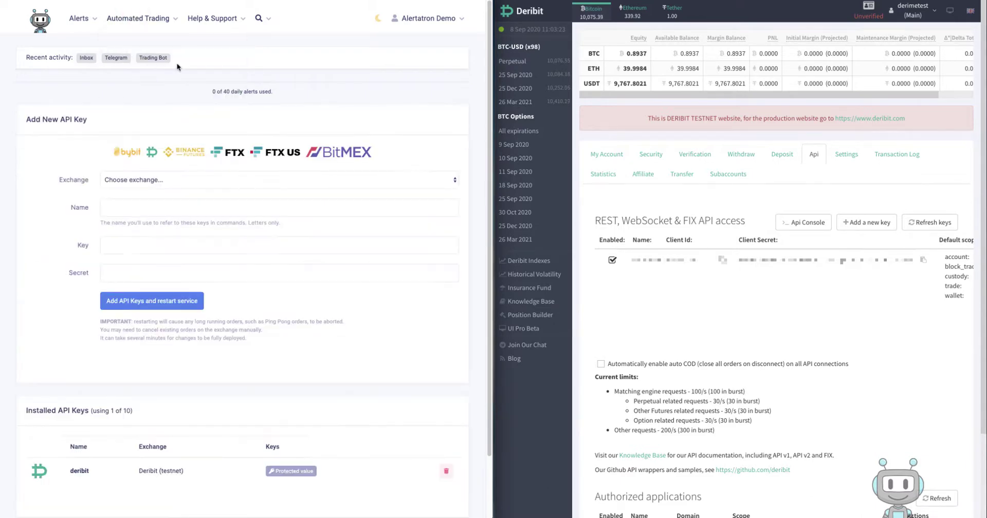
{"action": "left_click", "coordinate": [126, 180]}
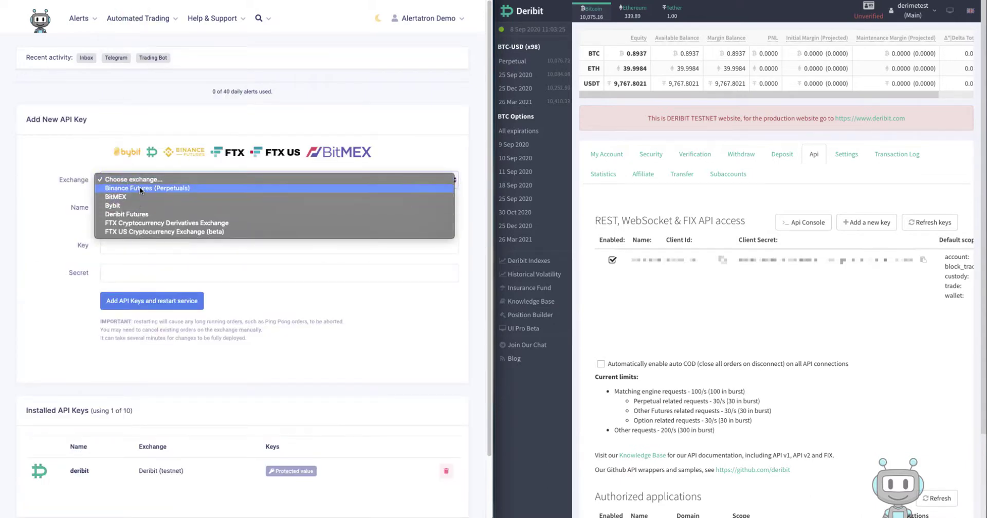
{"action": "left_click", "coordinate": [144, 215]}
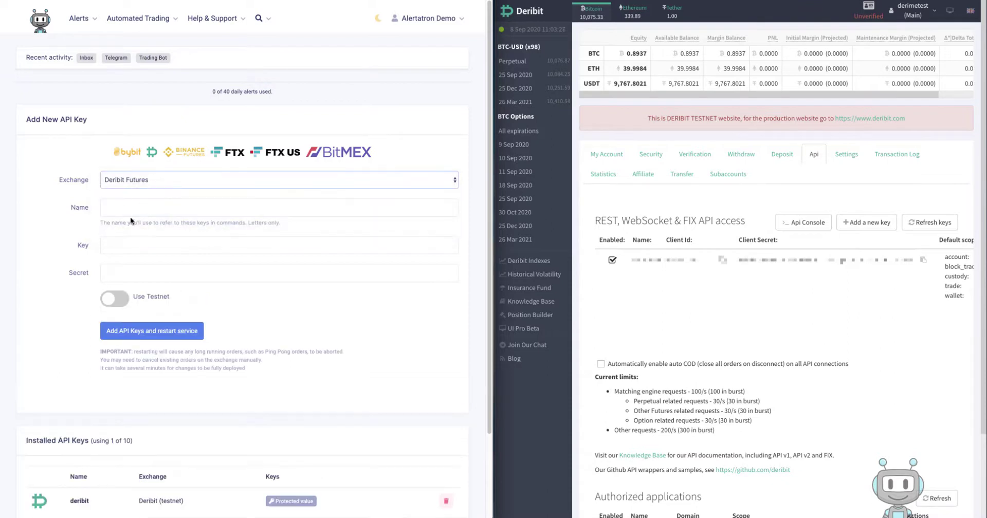
{"action": "left_click", "coordinate": [110, 209]}
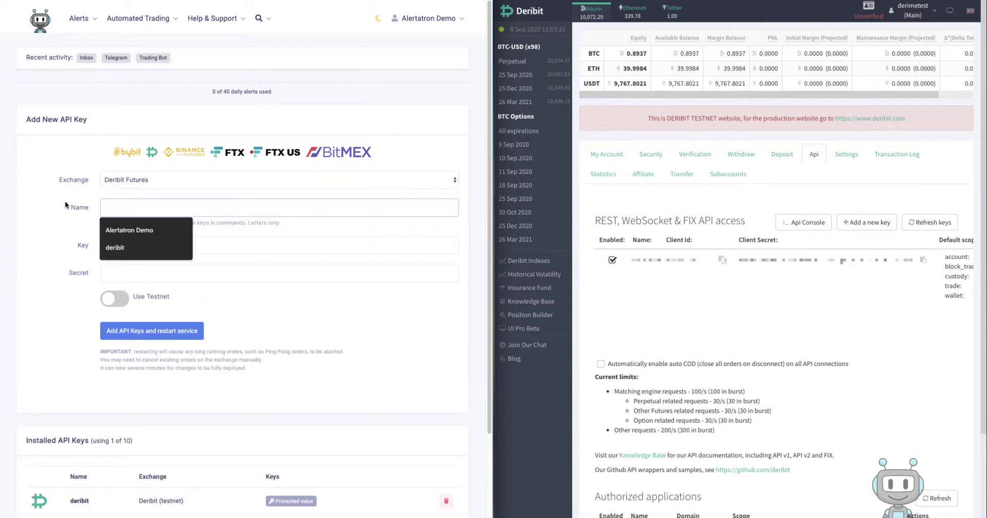
{"action": "left_click", "coordinate": [78, 210]}
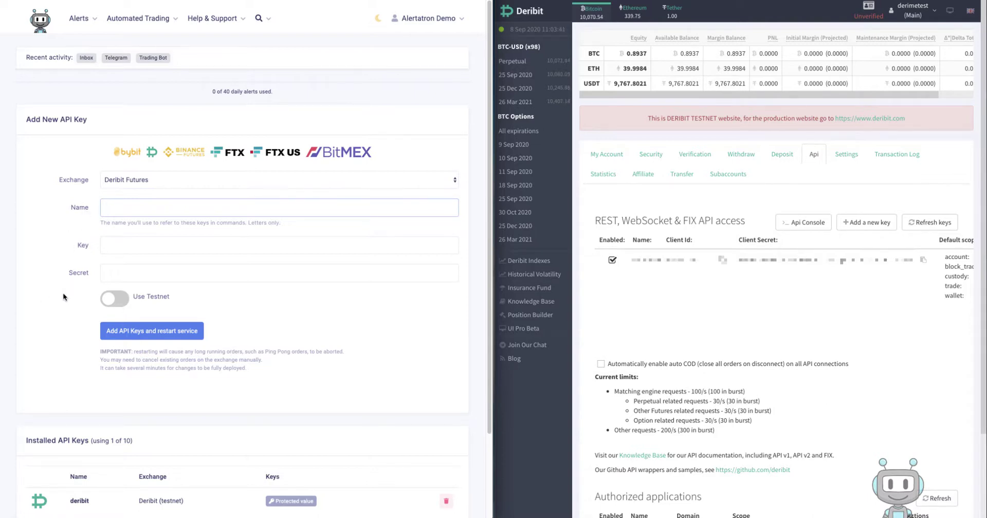
{"action": "scroll", "coordinate": [59, 298], "scroll_direction": "down", "scroll_amount": 2}
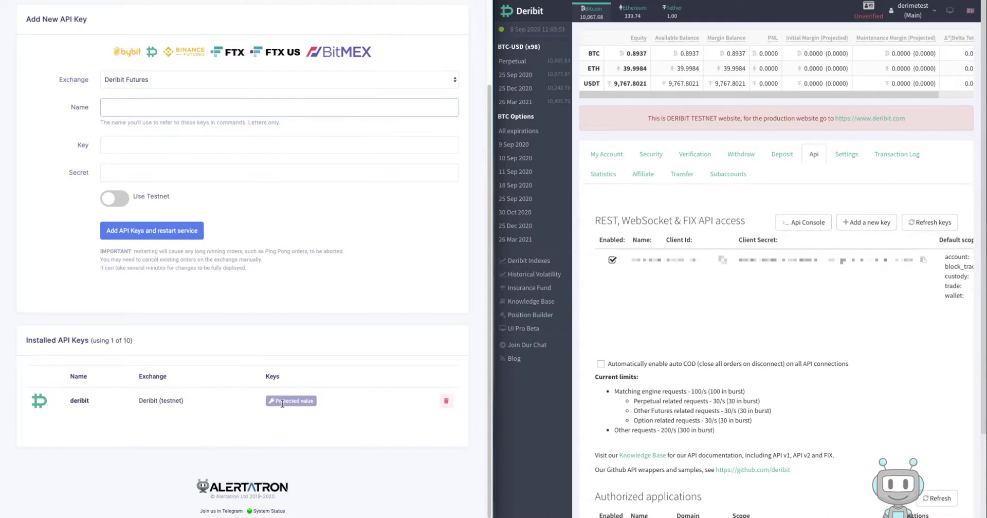
{"action": "scroll", "coordinate": [282, 404], "scroll_direction": "up", "scroll_amount": 2}
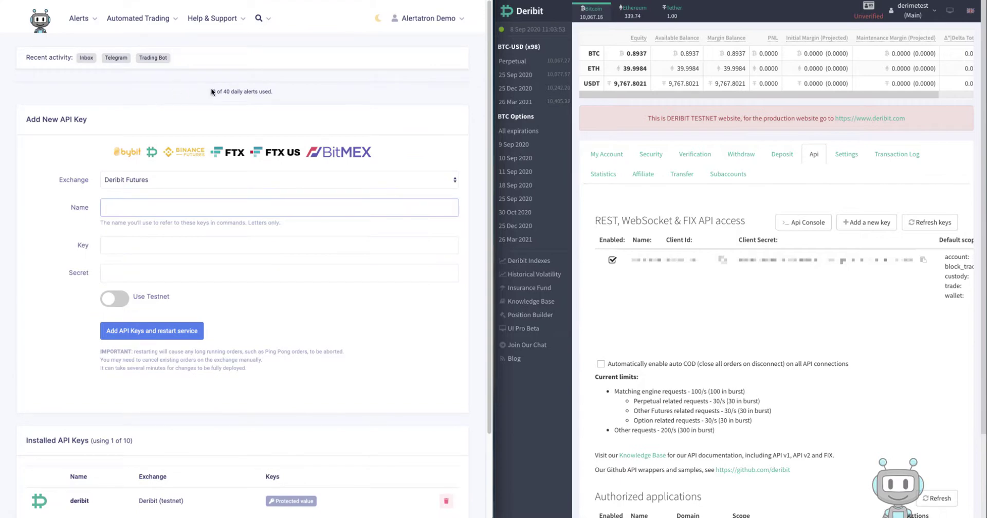
- Show the BTC perpetual market in Deribit and open the saved and manual alerts page in Alertatron
{"action": "left_click", "coordinate": [513, 62]}
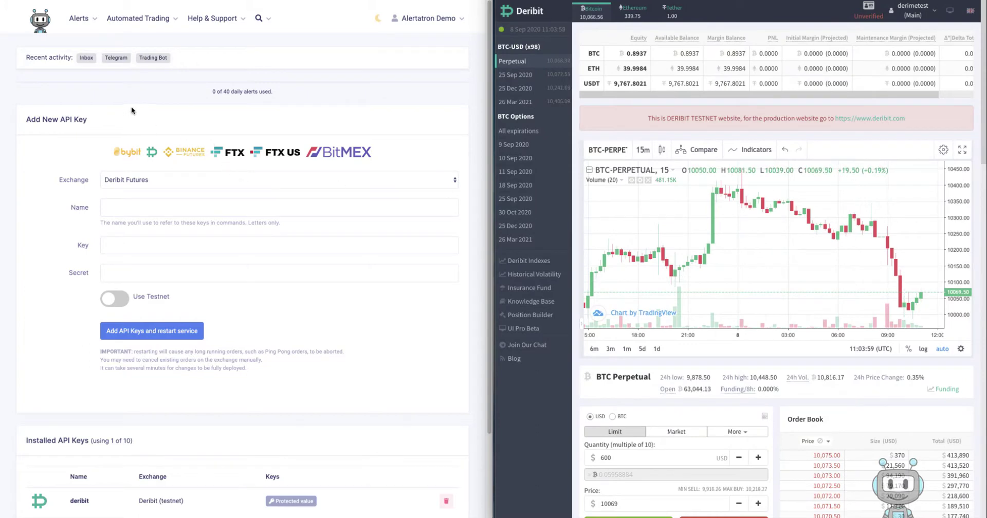
{"action": "left_click", "coordinate": [122, 95]}
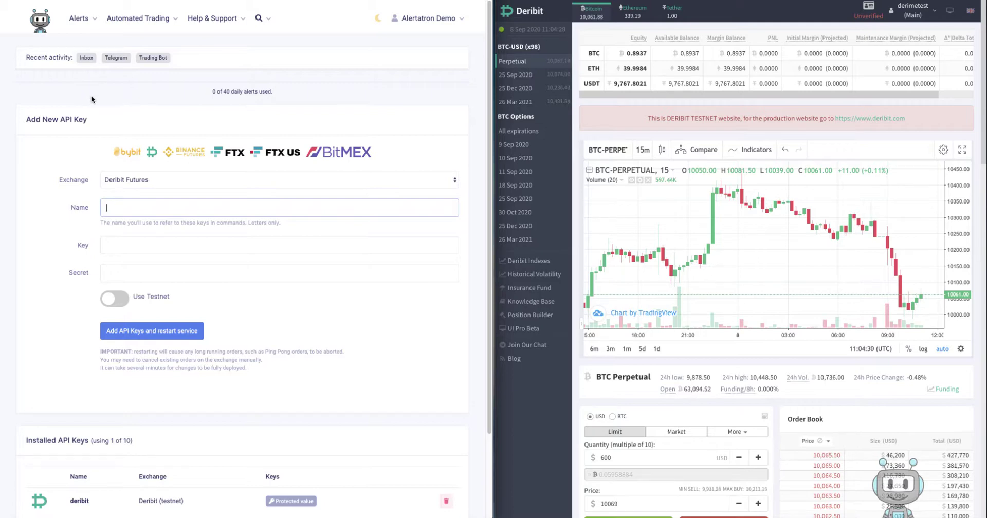
{"action": "left_click", "coordinate": [81, 19]}
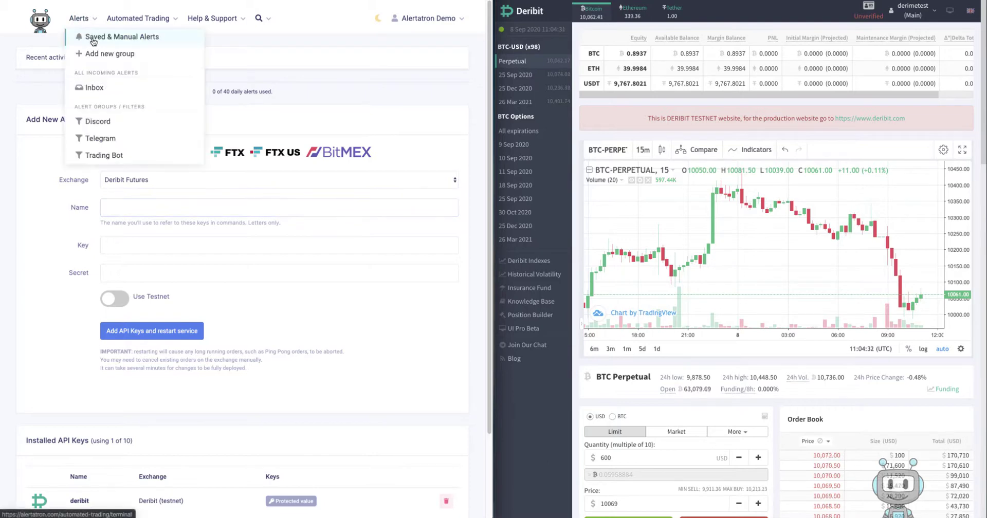
{"action": "left_click", "coordinate": [130, 40]}
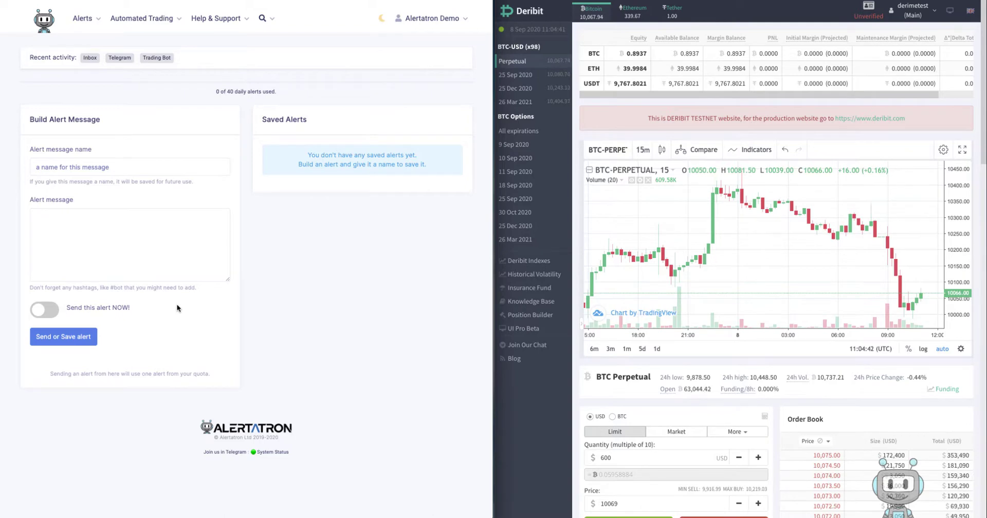
- Write the alert message "deribit(BTC-PERPETUAL) { wait(duration=3s); } #bot" and send it immediately
{"action": "left_click", "coordinate": [63, 234]}
{"action": "type", "text": "deribit(BTC-PERPETUAL) {   wait(duration=3s); }"}
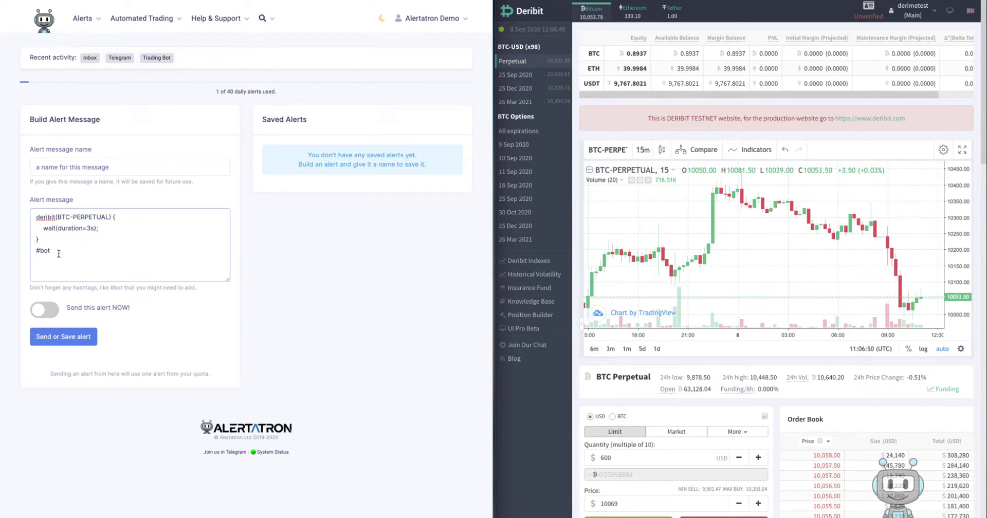
{"action": "double_click", "coordinate": [41, 219]}
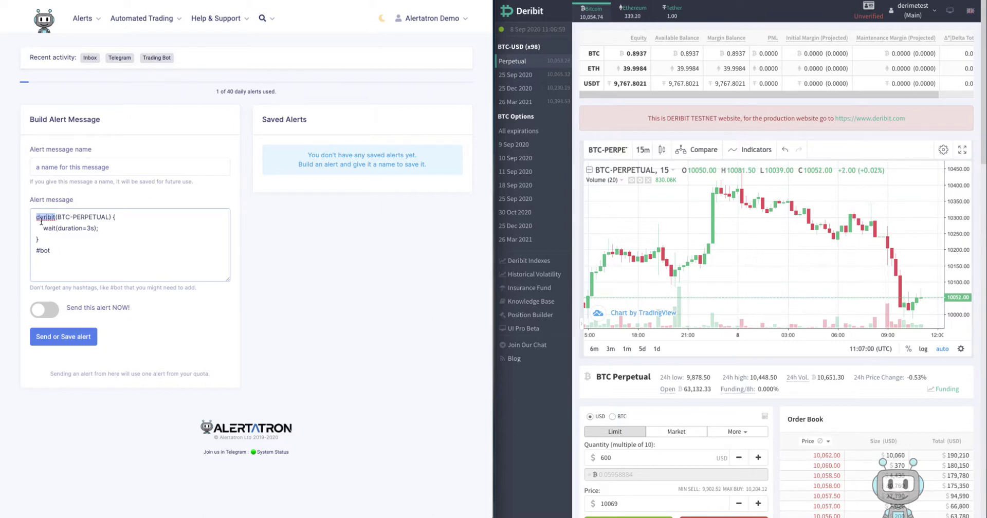
{"action": "left_click", "coordinate": [77, 236]}
{"action": "left_click_drag", "start_coordinate": [58, 217], "coordinate": [108, 218]}
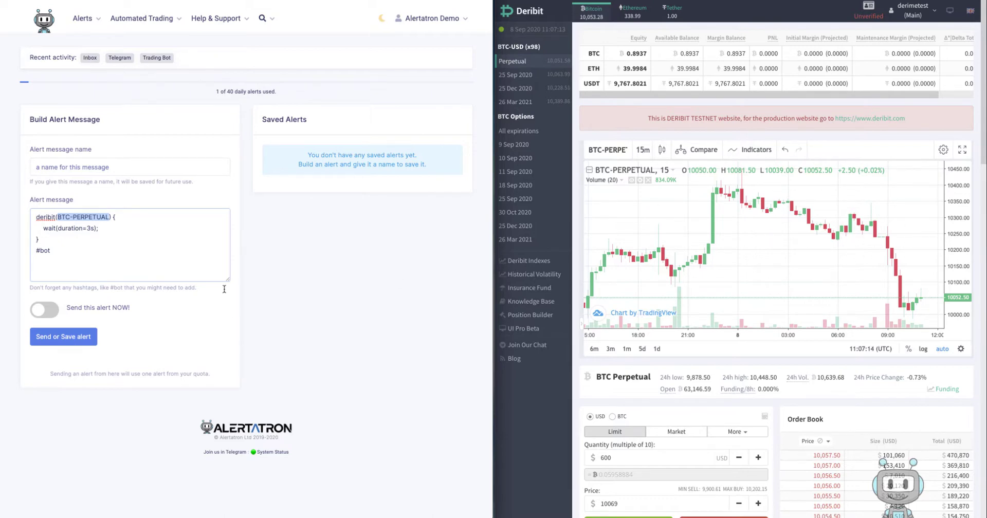
{"action": "left_click", "coordinate": [126, 241]}
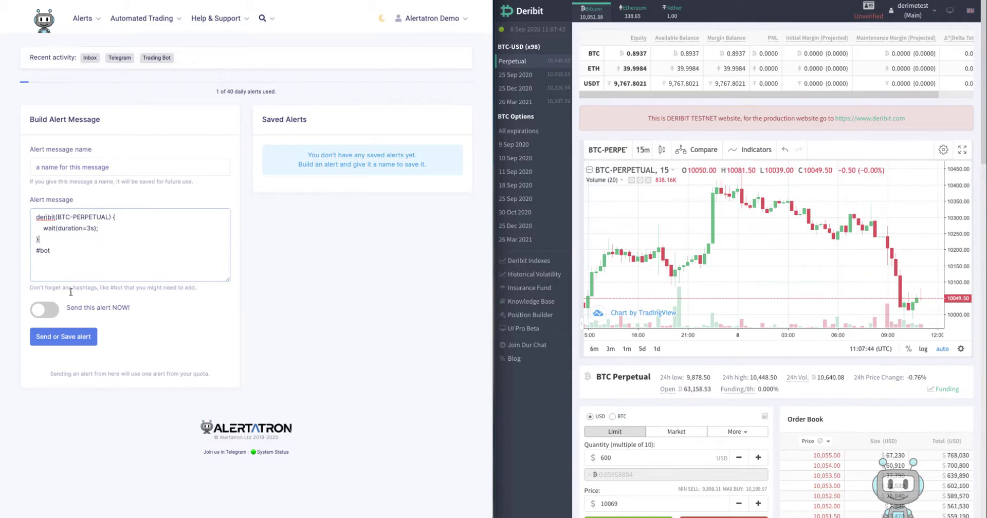
{"action": "left_click", "coordinate": [52, 309]}
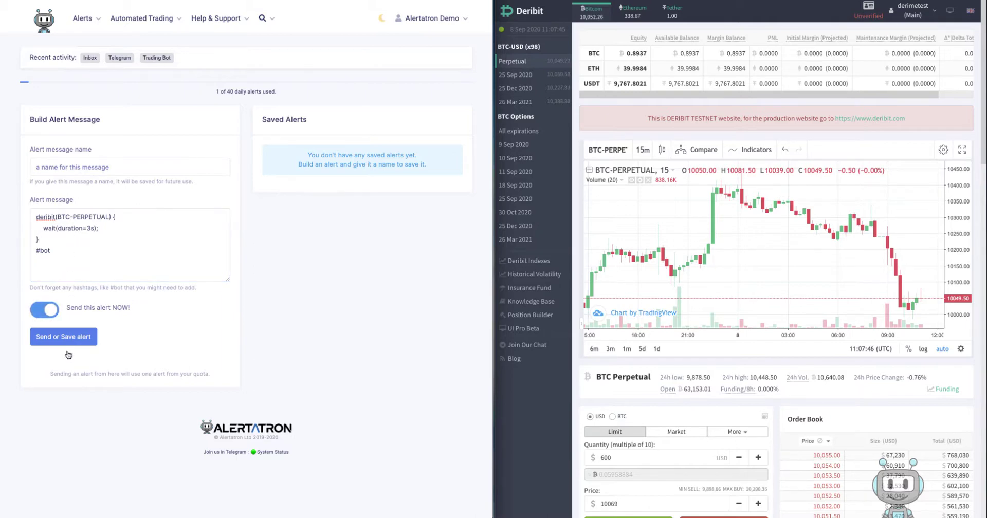
{"action": "left_click", "coordinate": [62, 337]}
- Open the trading bot output and examine the log for the received message, the Deribit connection and the wait command
{"action": "mouse_move", "coordinate": [129, 24]}
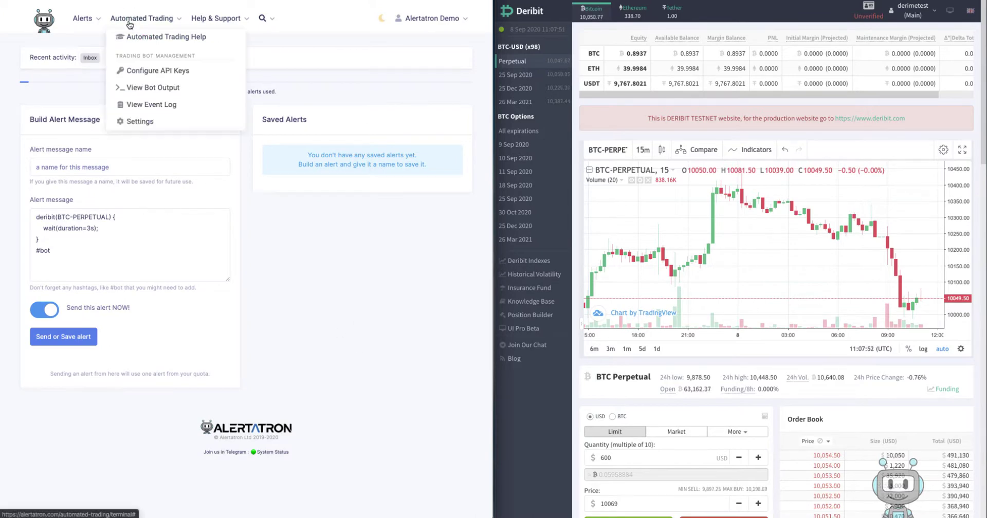
{"action": "left_click", "coordinate": [165, 88]}
{"action": "scroll", "coordinate": [198, 303], "scroll_direction": "down", "scroll_amount": 1}
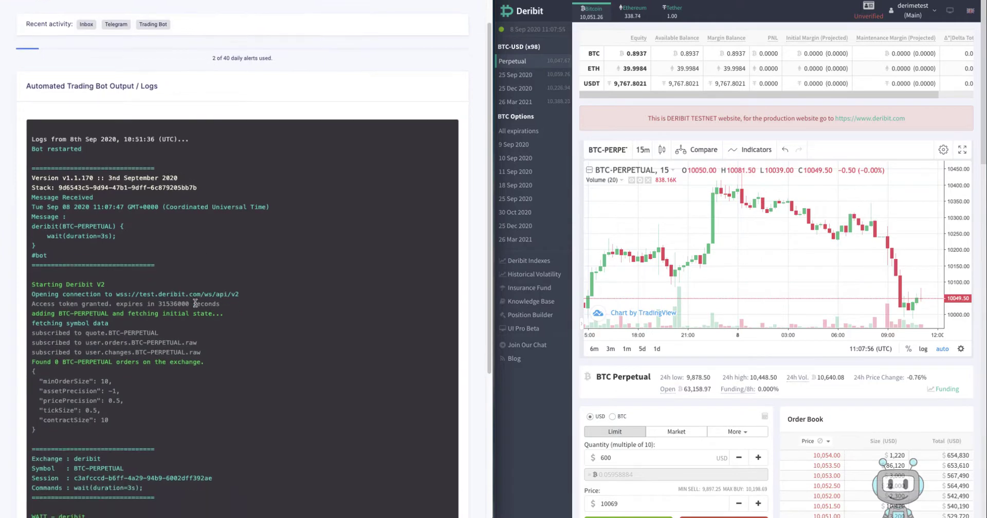
{"action": "scroll", "coordinate": [90, 195], "scroll_direction": "down", "scroll_amount": 1}
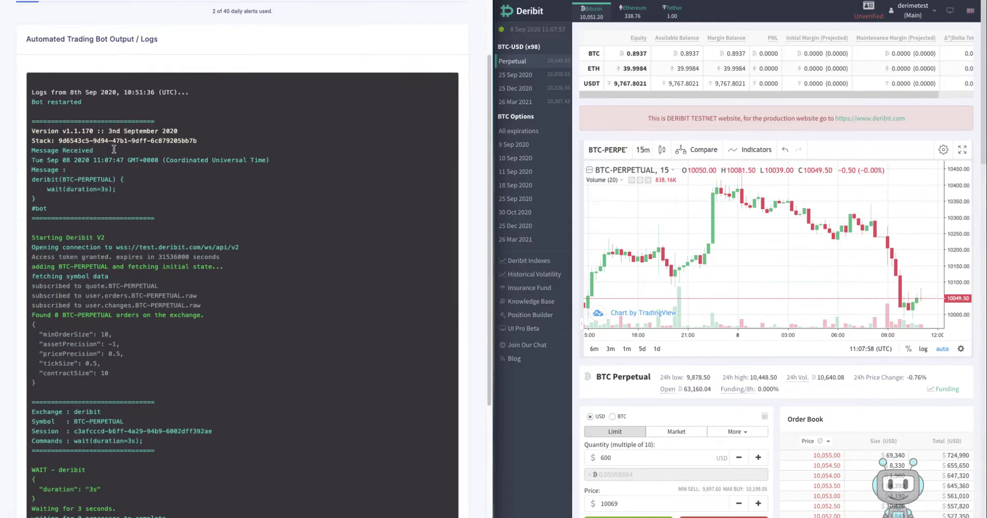
{"action": "left_click_drag", "start_coordinate": [35, 151], "coordinate": [94, 153]}
{"action": "left_click_drag", "start_coordinate": [33, 179], "coordinate": [124, 205]}
{"action": "left_click", "coordinate": [134, 192]}
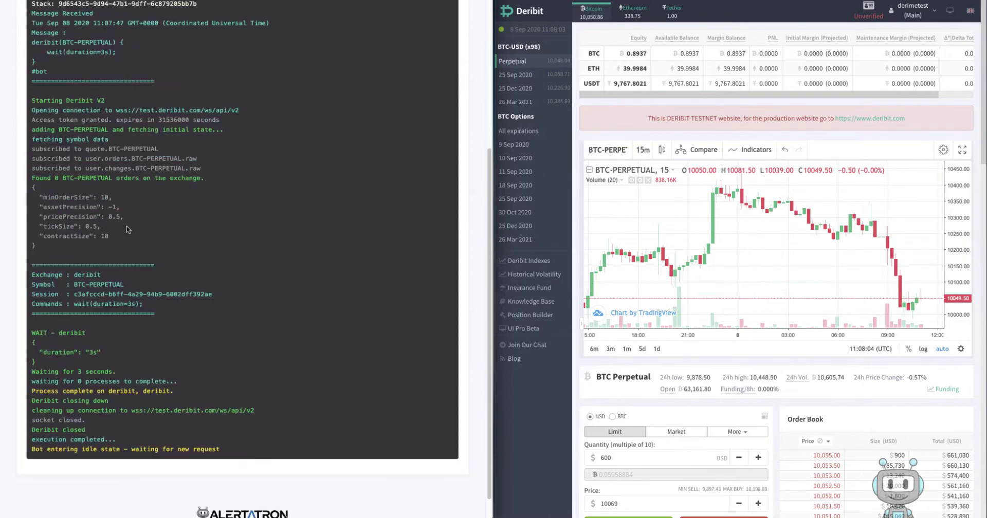
{"action": "scroll", "coordinate": [127, 226], "scroll_direction": "down", "scroll_amount": 3}
{"action": "scroll", "coordinate": [106, 289], "scroll_direction": "down", "scroll_amount": 1}
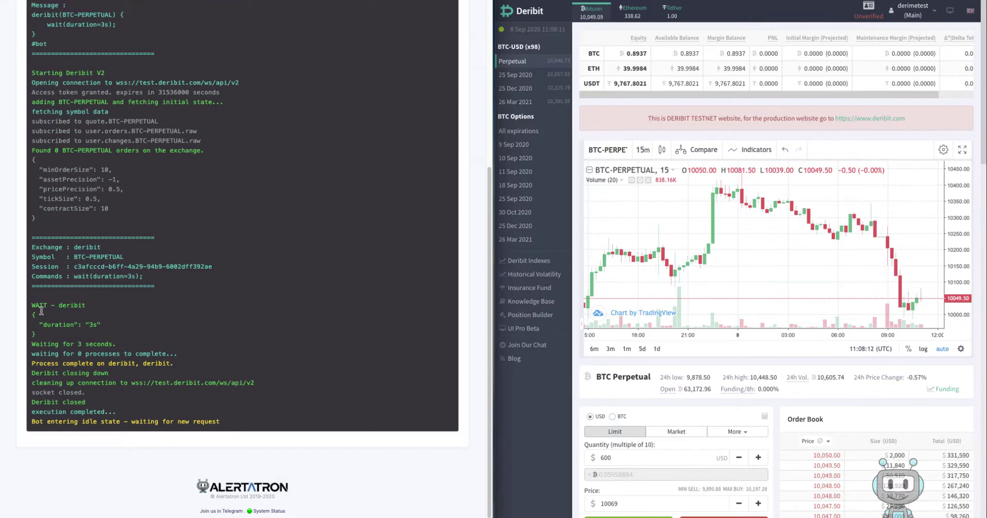
{"action": "left_click_drag", "start_coordinate": [29, 305], "coordinate": [130, 335]}
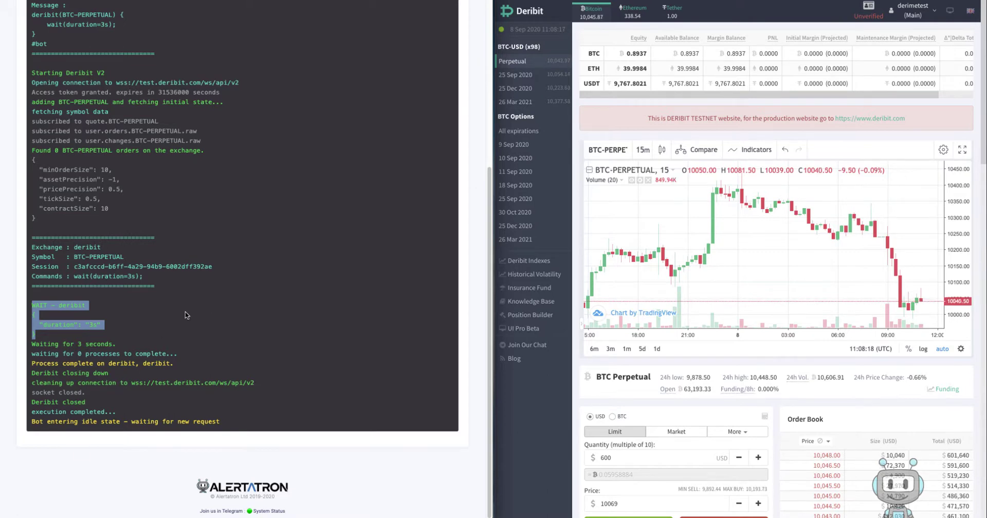
{"action": "scroll", "coordinate": [208, 325], "scroll_direction": "up", "scroll_amount": 5}
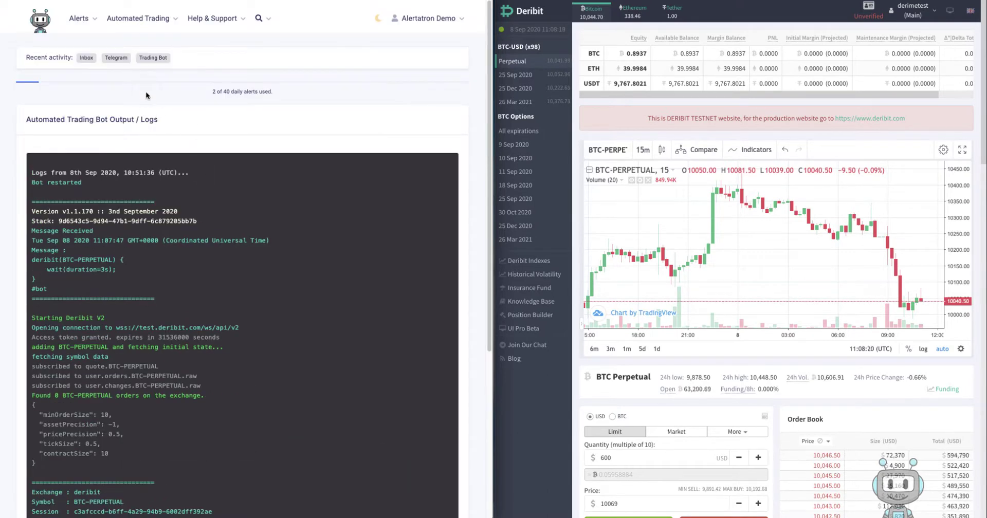
- Start another manual alert with the message "deribit(BTC-PERPETUAL) { market(side=buy, amount=100); } #bot"
{"action": "left_click", "coordinate": [94, 24]}
{"action": "left_click", "coordinate": [93, 35]}
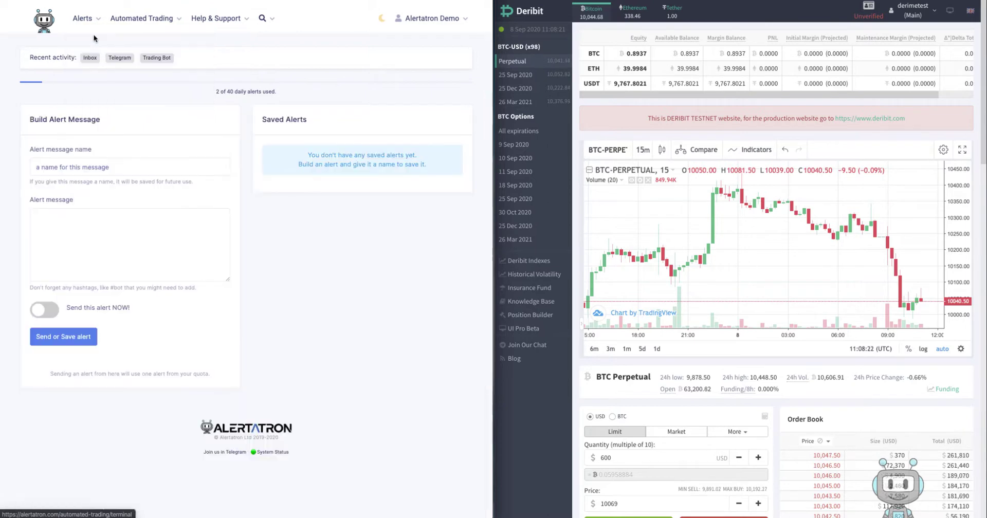
{"action": "left_click", "coordinate": [79, 252]}
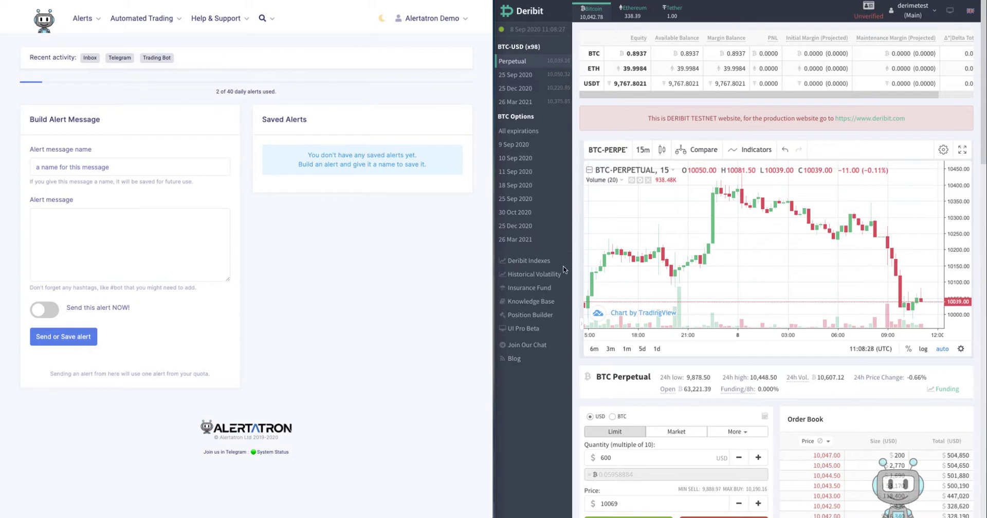
{"action": "left_click", "coordinate": [99, 248]}
{"action": "type", "text": "deribit(BTC-PERPETUAL) {     market(side=buy, amount=100); } #bot"}
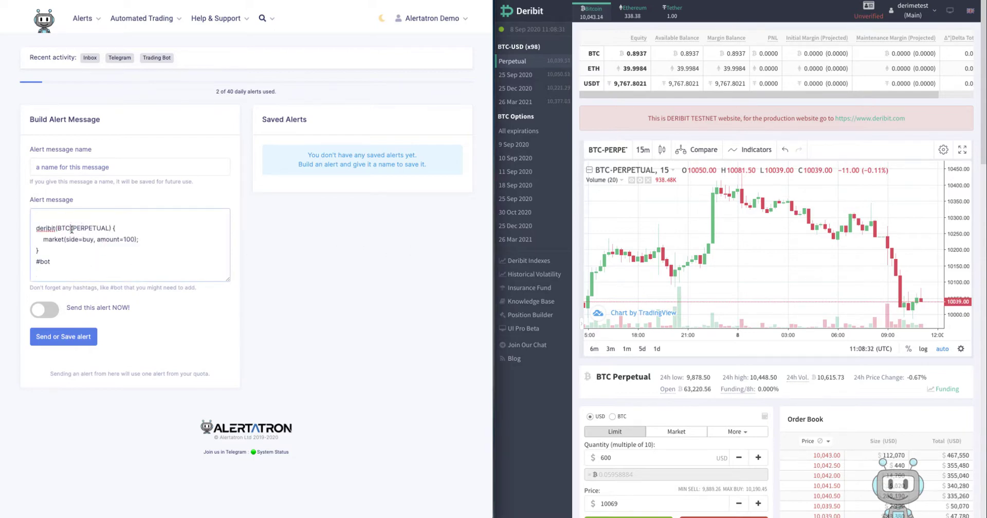
{"action": "key", "text": "BackSpace"}
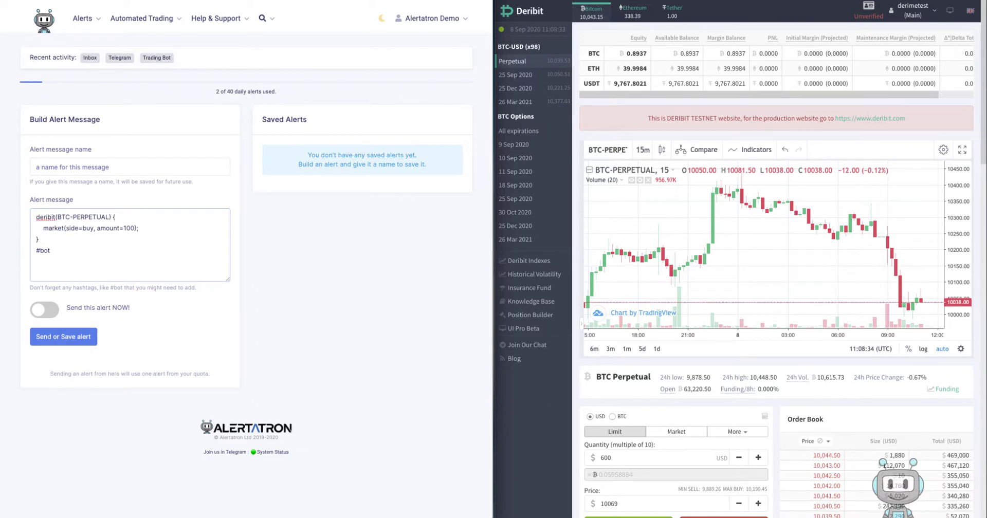
{"action": "double_click", "coordinate": [50, 229]}
{"action": "left_click", "coordinate": [143, 227]}
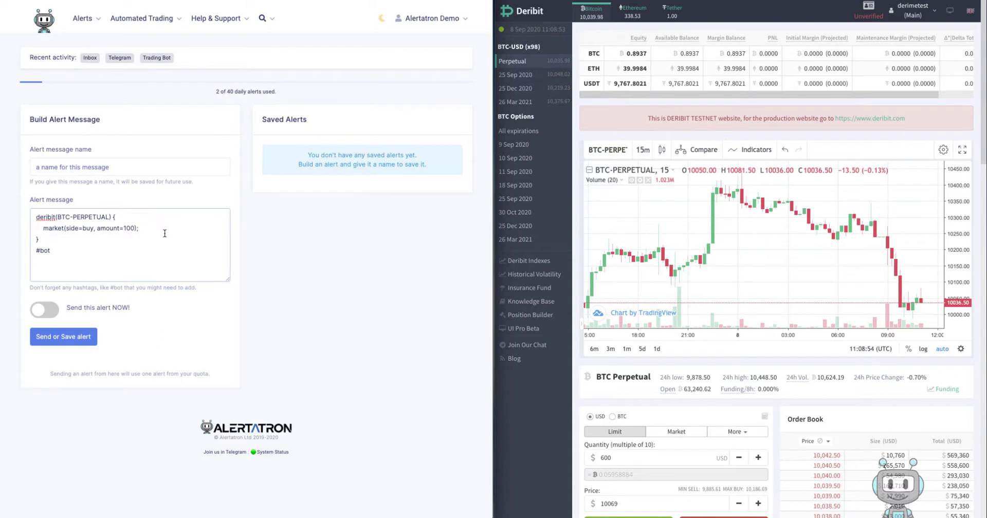
- Try sell as the side of the market order, and restore it to buy
{"action": "double_click", "coordinate": [88, 228]}
{"action": "type", "text": "sell"}
{"action": "key", "text": "BackSpace"}
{"action": "key", "text": "BackSpace"}
{"action": "key", "text": "BackSpace"}
{"action": "key", "text": "BackSpace"}
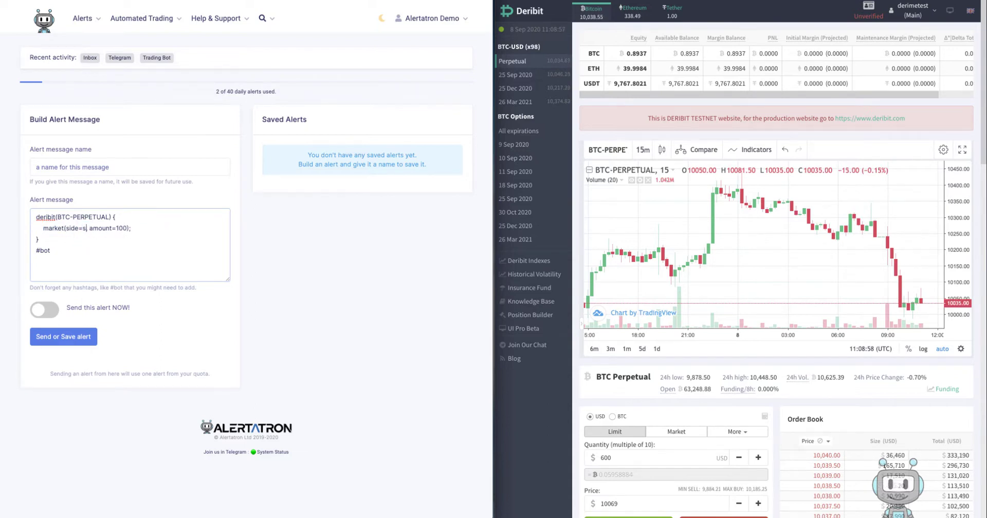
{"action": "type", "text": "buy"}
- Try percentage values such as 50% for the market order's amount, and restore it to 100
{"action": "left_click", "coordinate": [136, 228]}
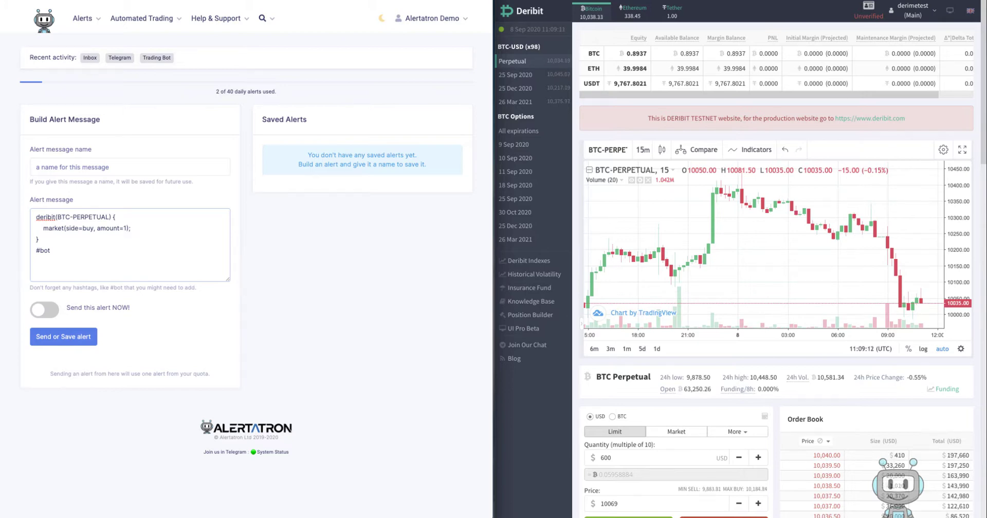
{"action": "type", "text": "%"}
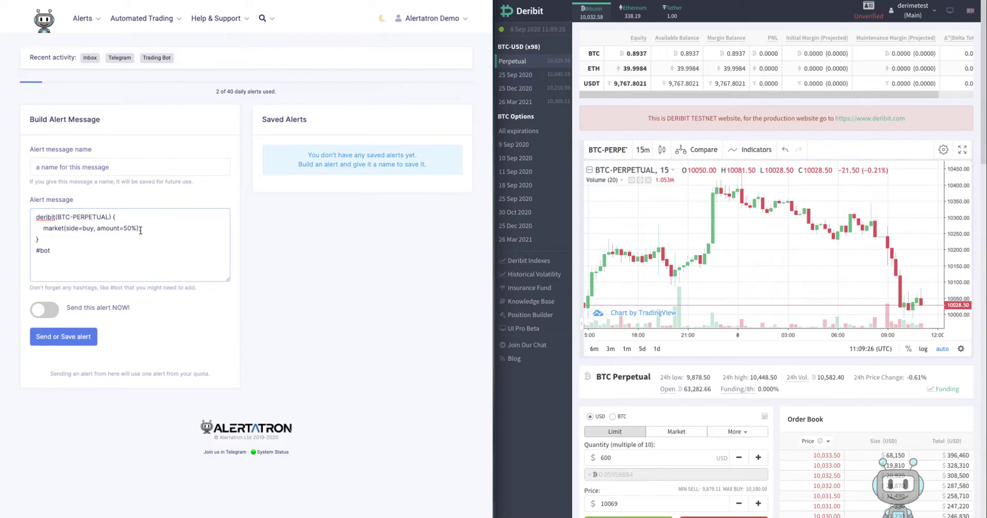
{"action": "type", "text": ";"}
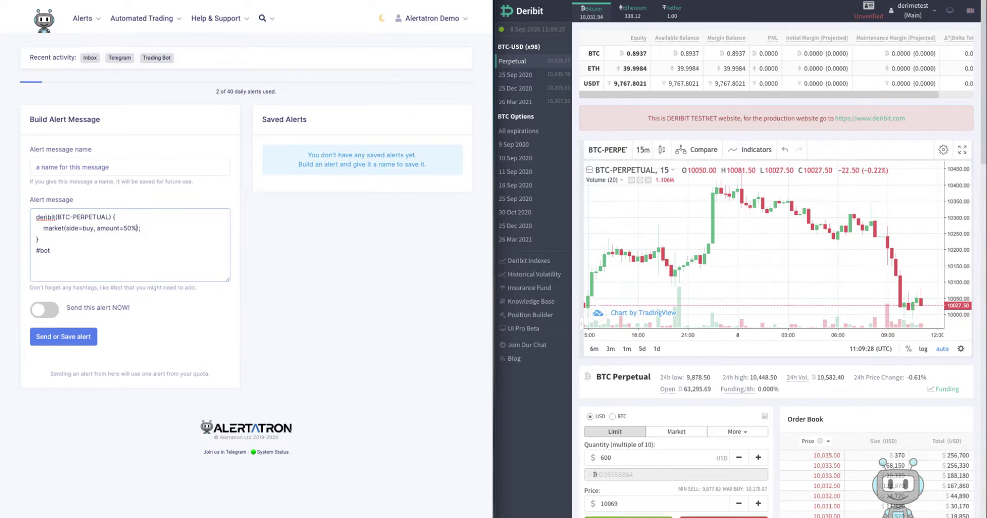
{"action": "key", "text": "BackSpace"}
{"action": "type", "text": "100"}
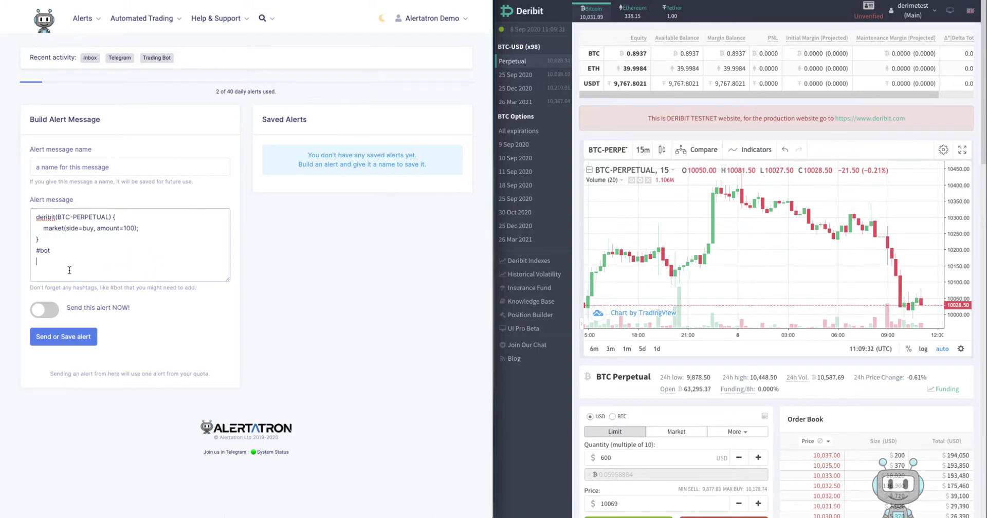
- Add the hashtag "#telegram" after "#bot" in the alert message, and remove it again
{"action": "left_click_drag", "start_coordinate": [66, 251], "coordinate": [17, 252]}
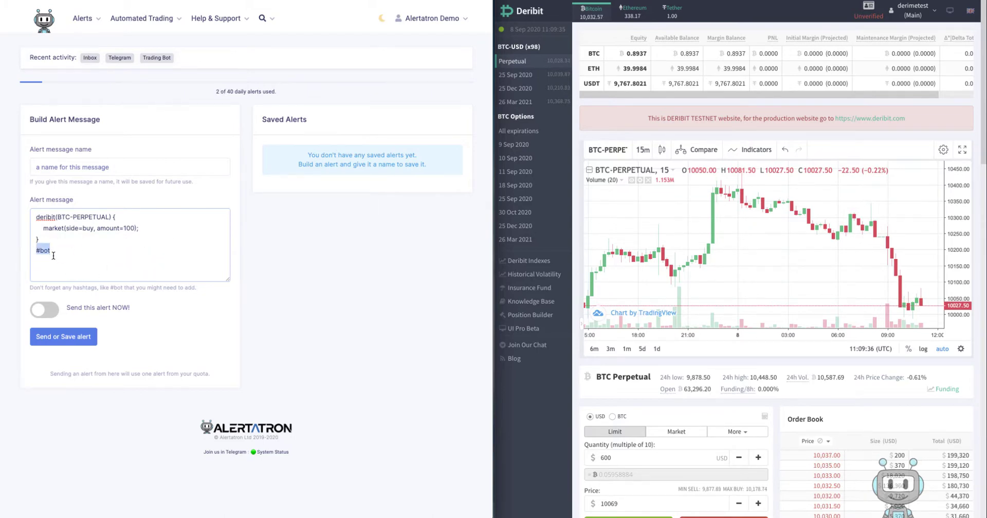
{"action": "left_click", "coordinate": [123, 252]}
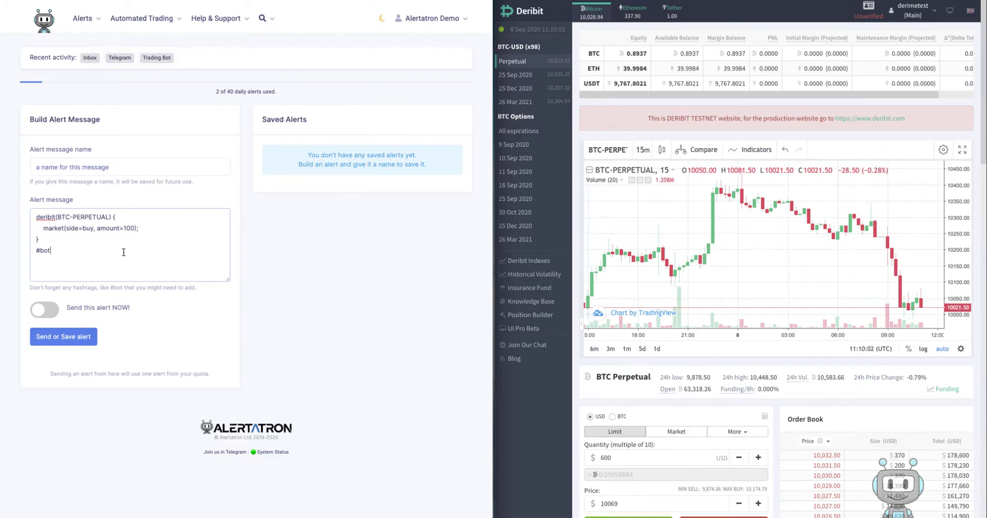
{"action": "type", "text": "#telegram"}
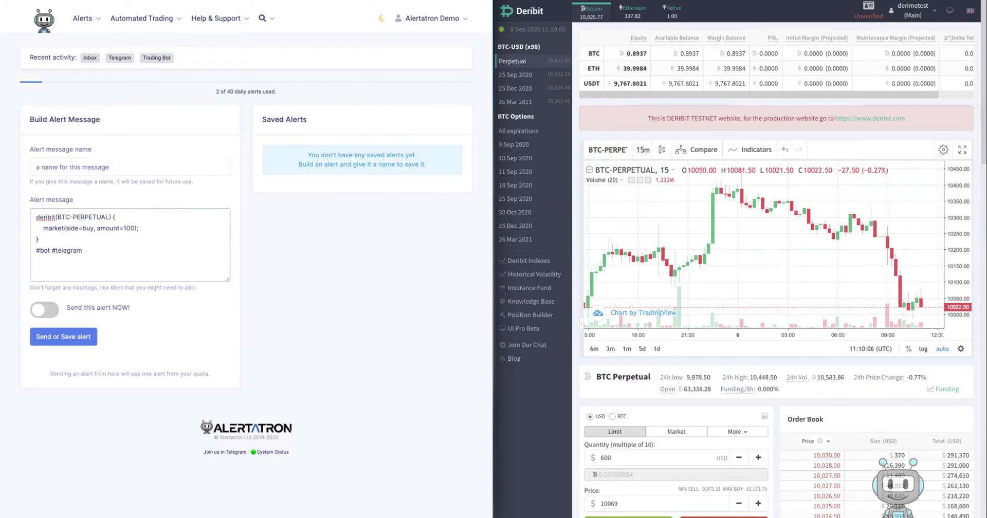
{"action": "key", "text": "BackSpace"}
{"action": "key", "text": "BackSpace"}
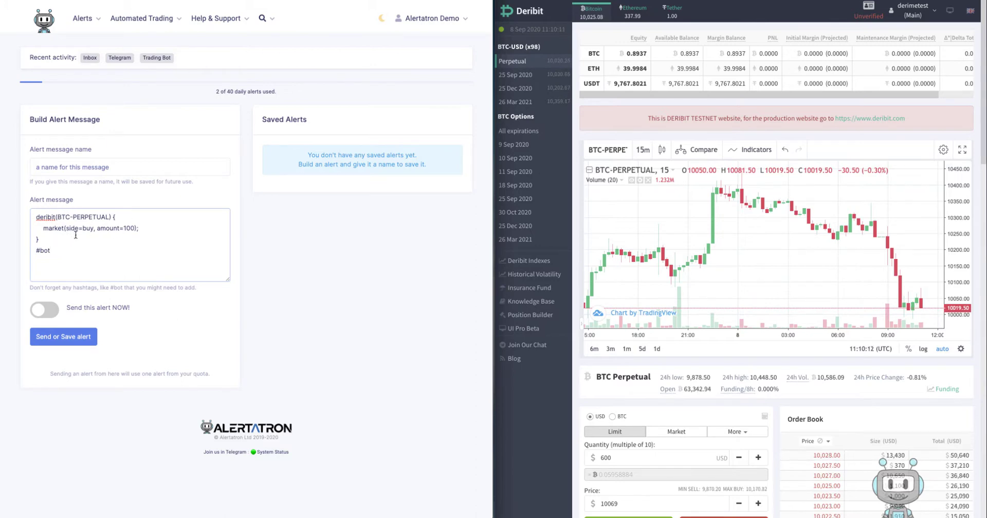
- Enable immediate sending, and send the BTC-PERPETUAL market buy alert after checking the positions and open orders in Deribit
{"action": "left_click", "coordinate": [46, 310]}
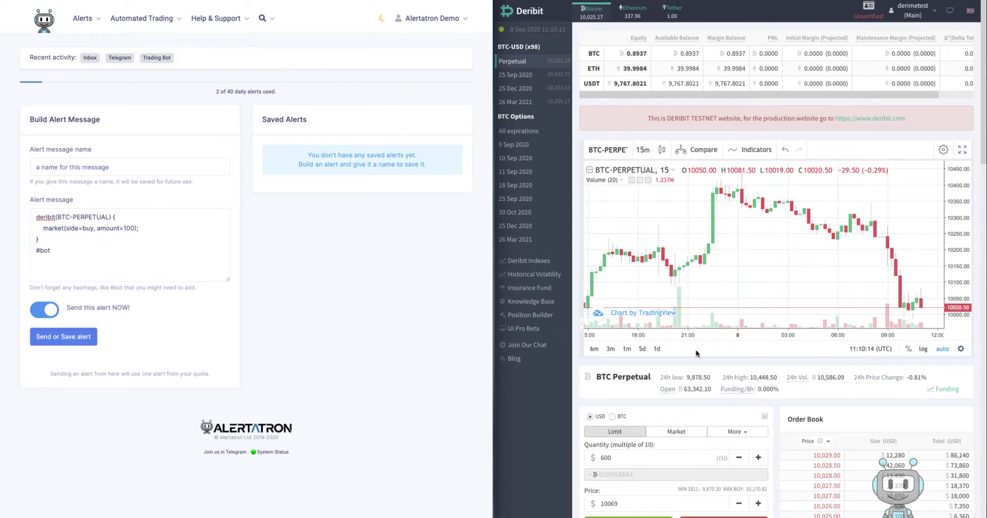
{"action": "scroll", "coordinate": [566, 409], "scroll_direction": "down", "scroll_amount": 2}
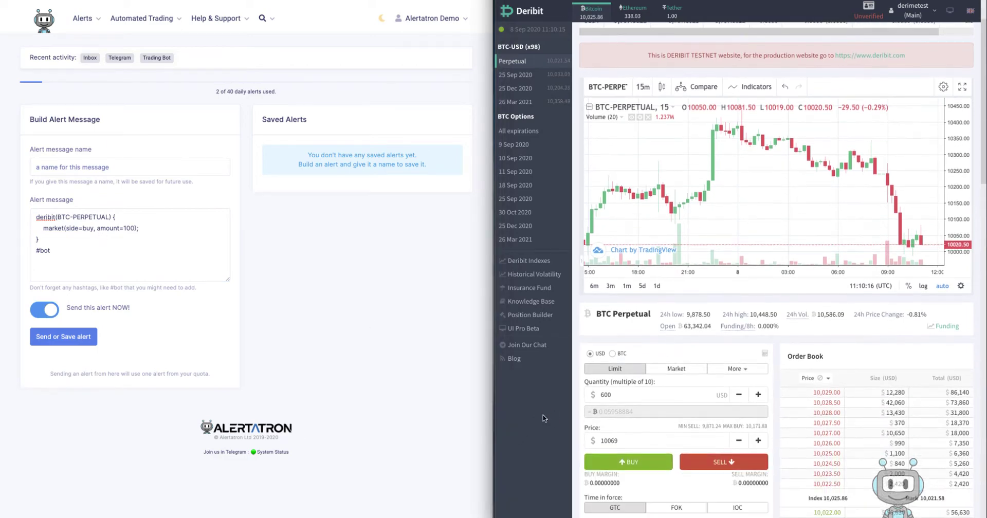
{"action": "scroll", "coordinate": [534, 410], "scroll_direction": "down", "scroll_amount": 5}
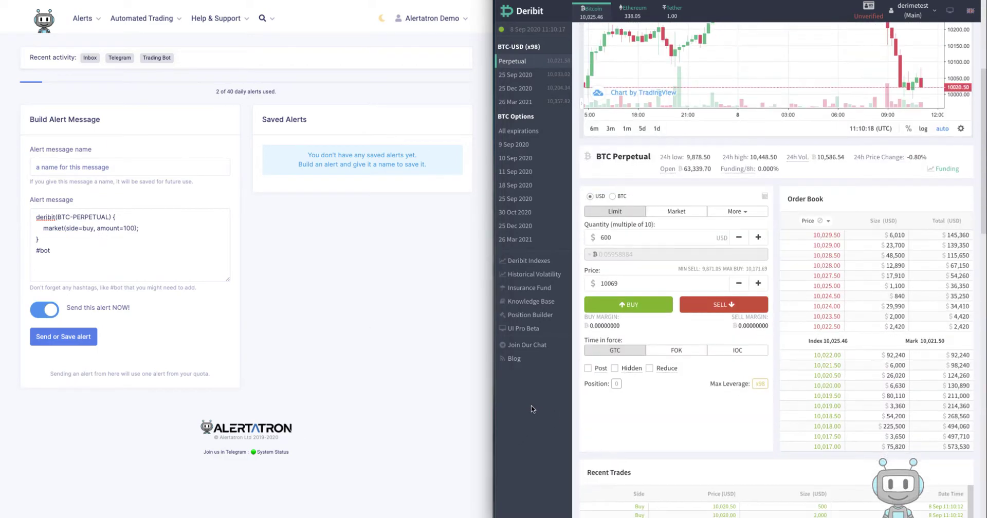
{"action": "scroll", "coordinate": [532, 409], "scroll_direction": "down", "scroll_amount": 10}
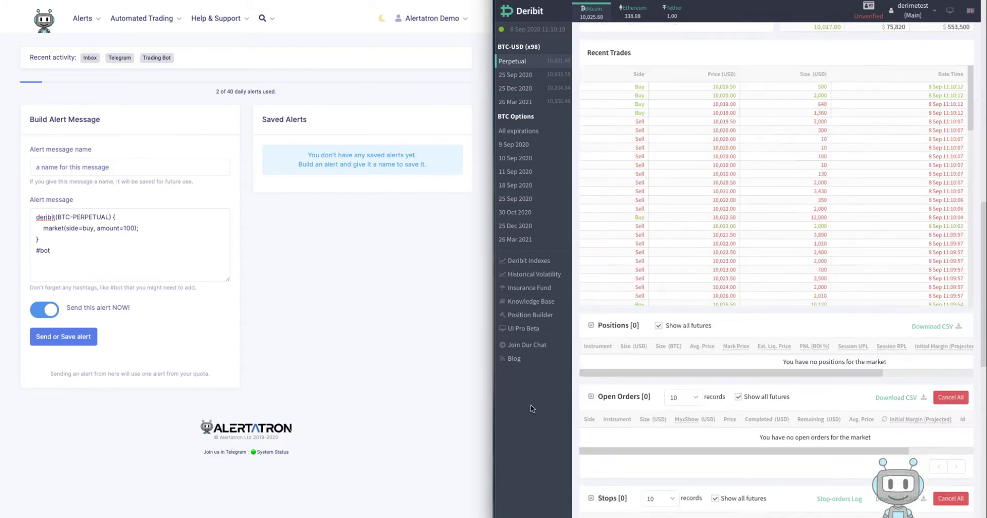
{"action": "scroll", "coordinate": [532, 408], "scroll_direction": "up", "scroll_amount": 1}
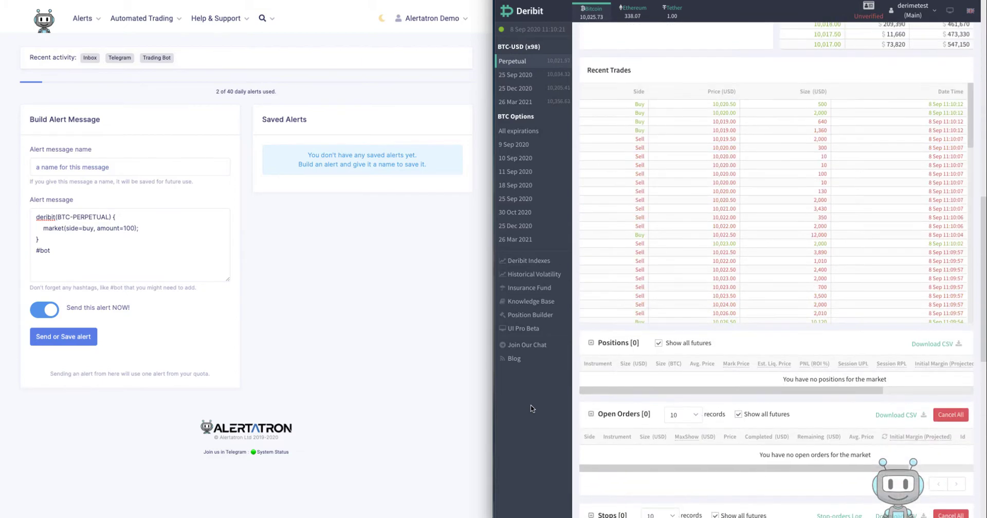
{"action": "scroll", "coordinate": [612, 387], "scroll_direction": "up", "scroll_amount": 14}
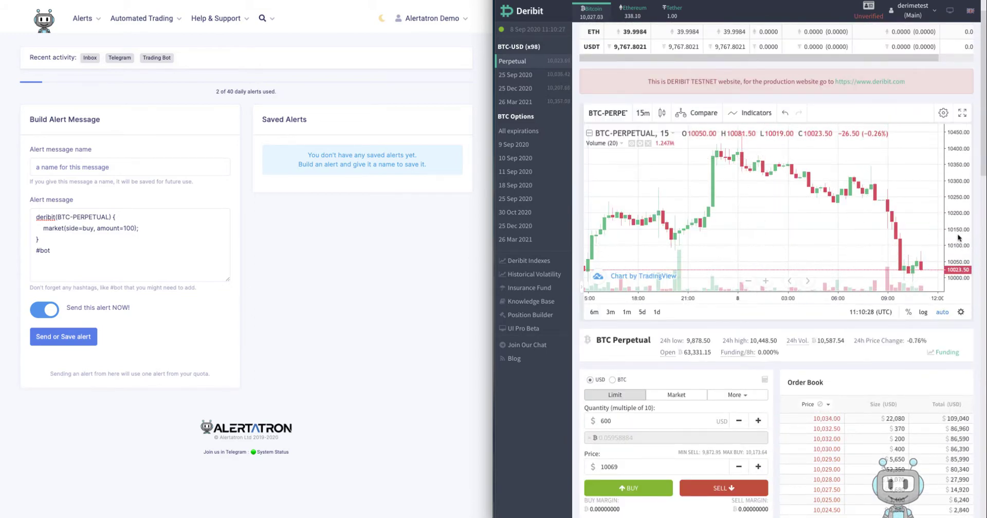
{"action": "left_click_drag", "start_coordinate": [953, 169], "coordinate": [922, 184]}
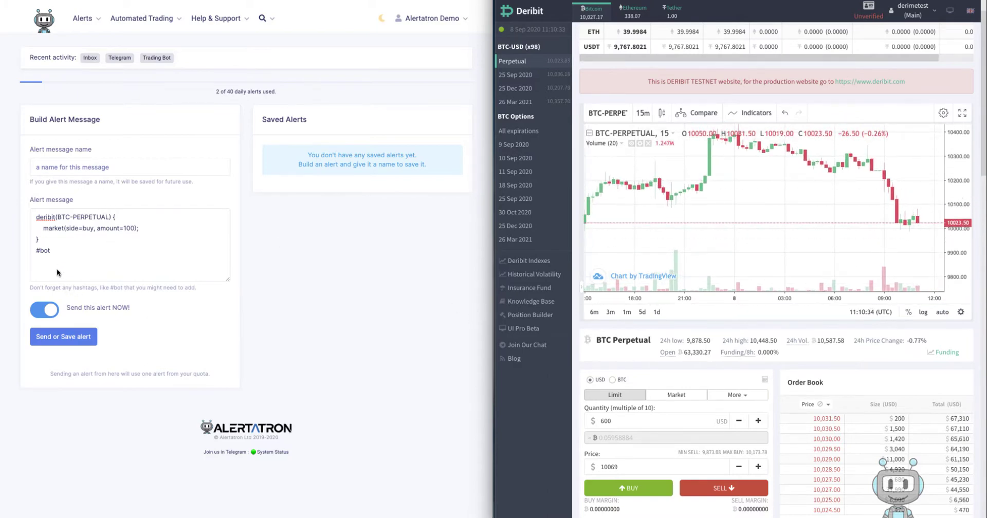
{"action": "left_click", "coordinate": [64, 340]}
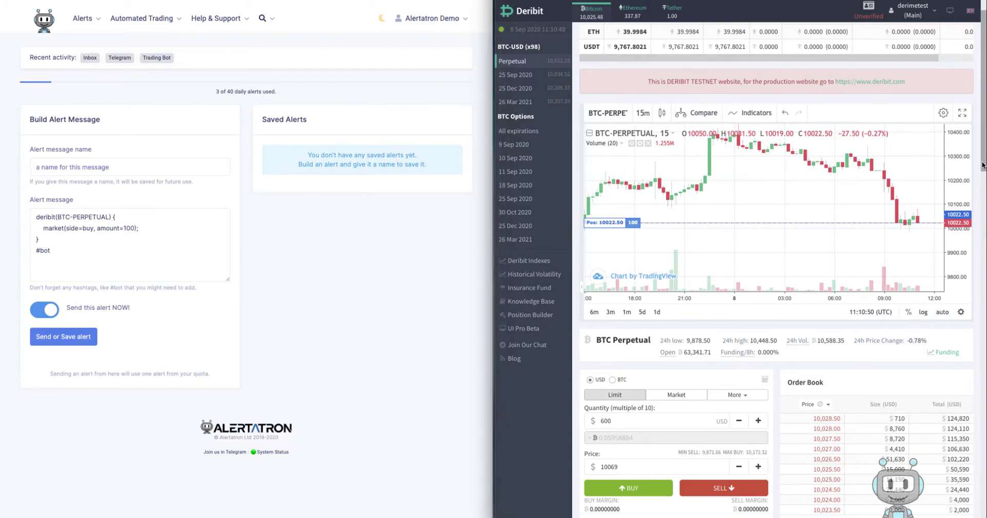
- Examine the positions, open orders and order history for the BTC perpetual in Deribit
{"action": "scroll", "coordinate": [983, 165], "scroll_direction": "down", "scroll_amount": 15}
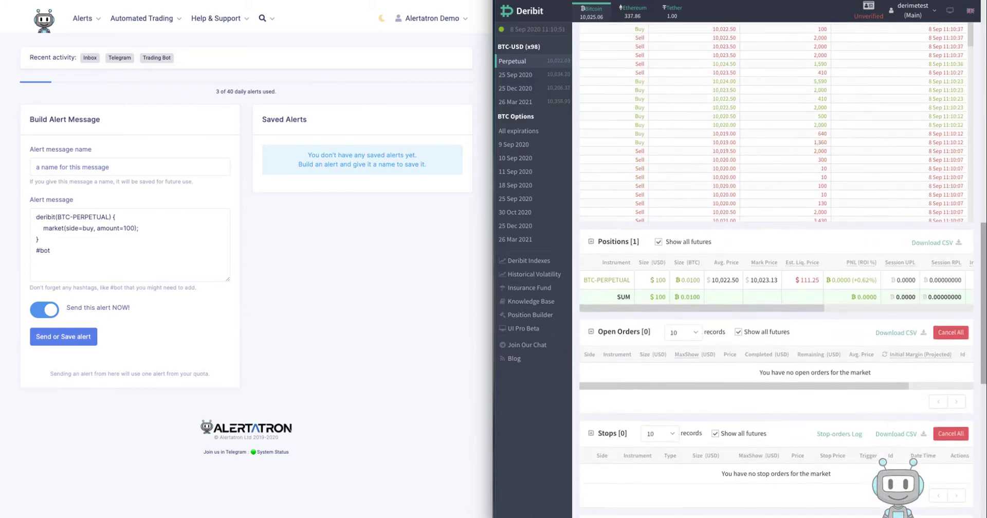
{"action": "scroll", "coordinate": [680, 233], "scroll_direction": "down", "scroll_amount": 2}
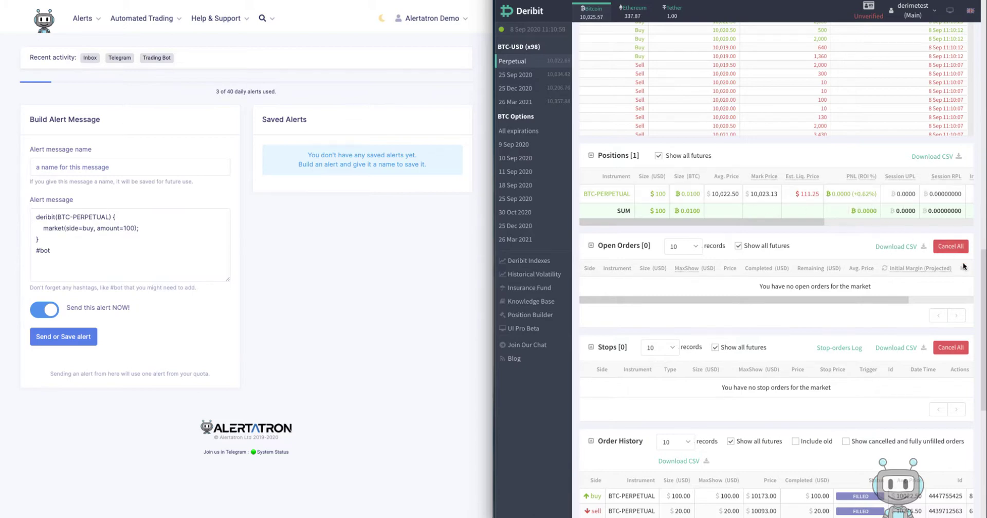
{"action": "left_click_drag", "start_coordinate": [984, 268], "coordinate": [984, 49]}
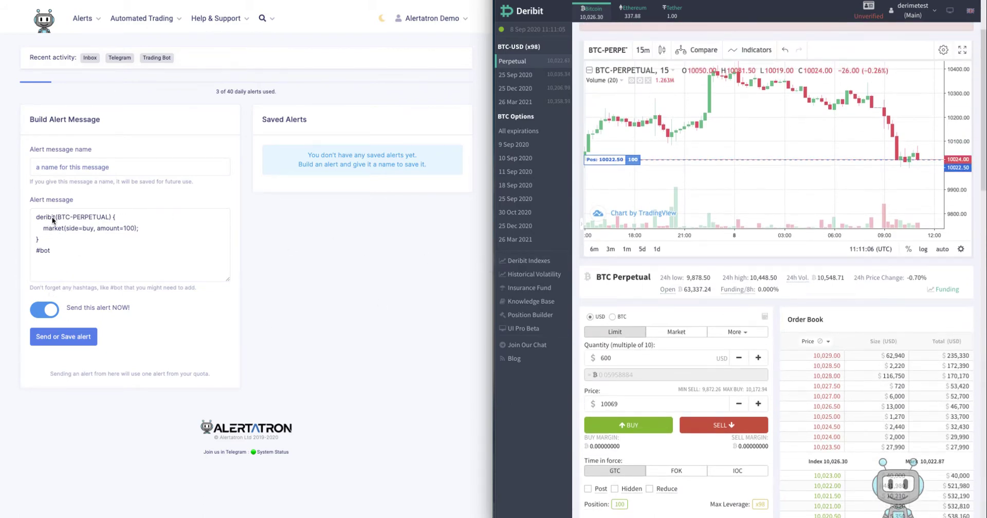
- Replace the market command with "scaled(side=buy, amount=1000, from=10, to=200, orderCount=20);", breaking the line before "from"
{"action": "left_click", "coordinate": [96, 234]}
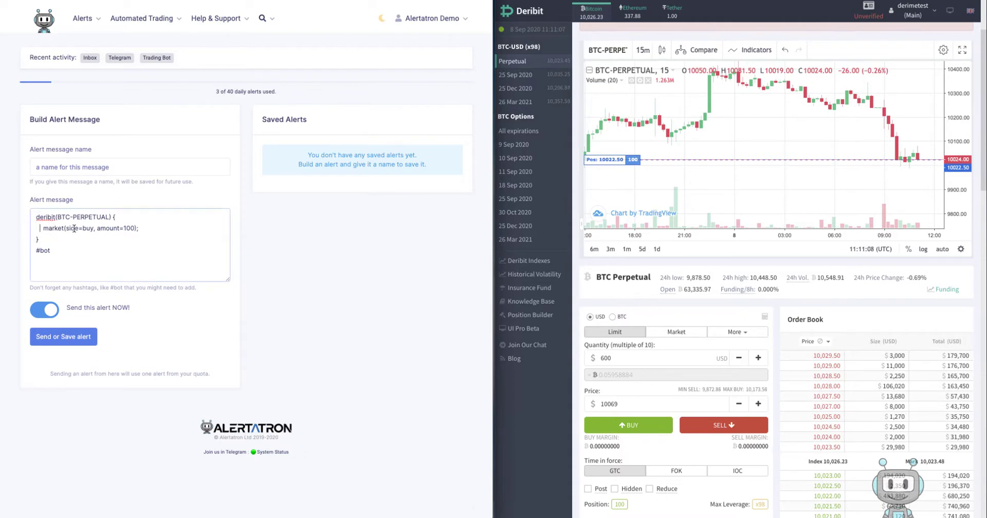
{"action": "key", "text": "Right"}
{"action": "key", "text": "shift+End"}
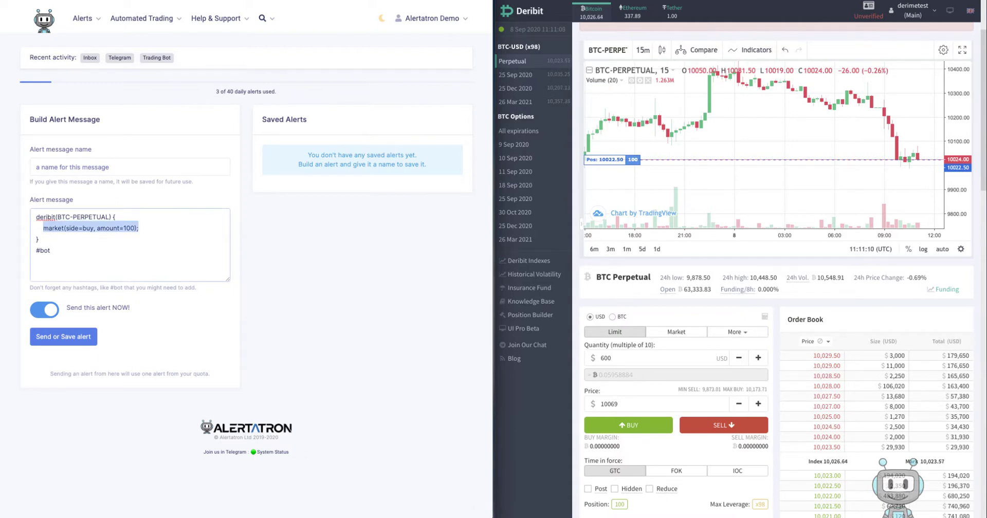
{"action": "key", "text": "BackSpace"}
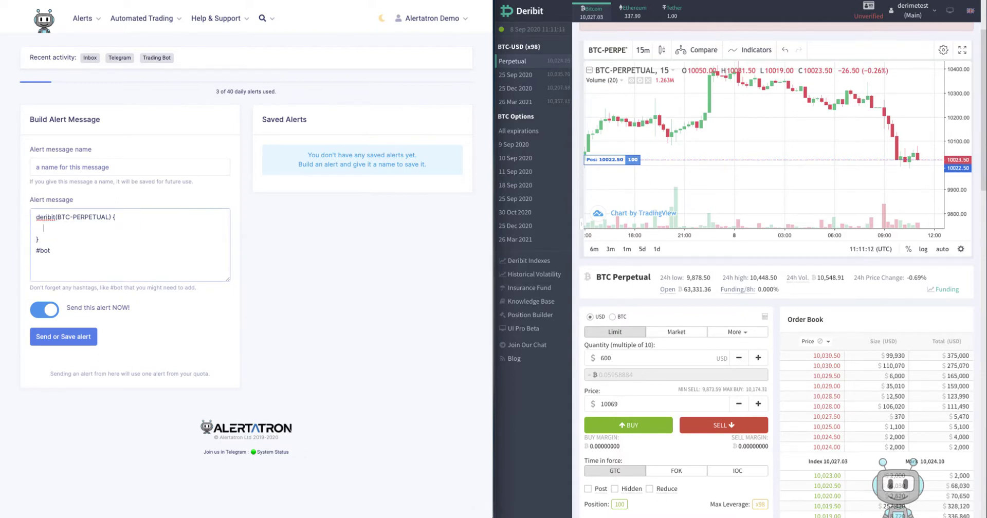
{"action": "key", "text": "super+Tab"}
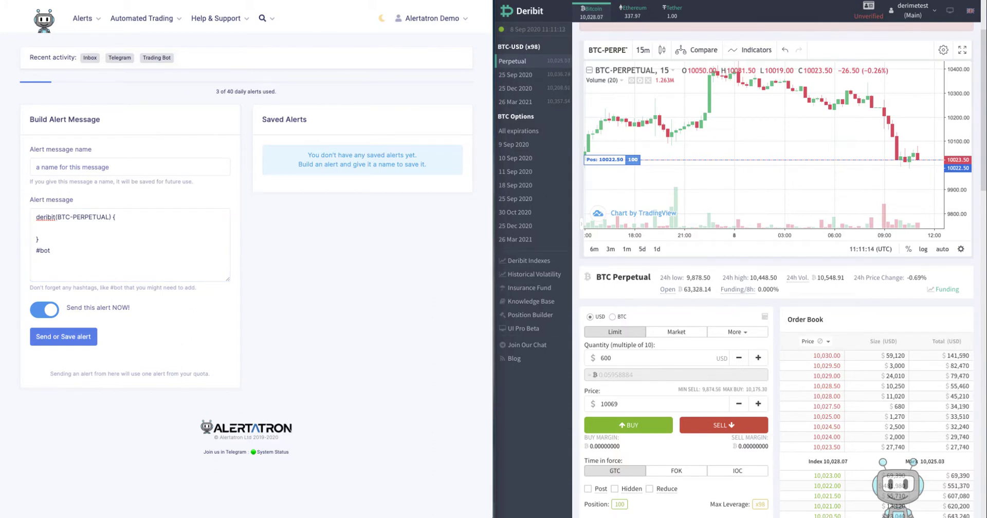
{"action": "left_click", "coordinate": [57, 231]}
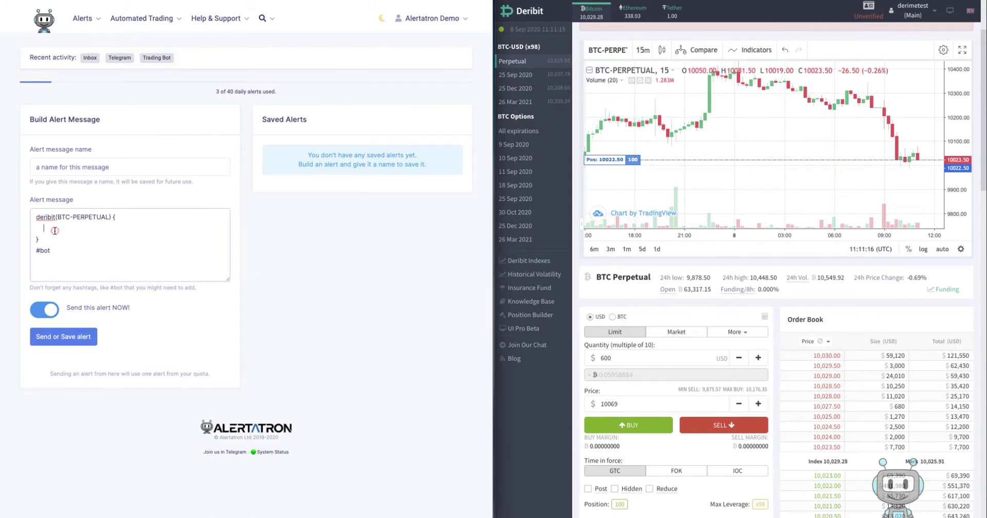
{"action": "type", "text": "scaled(side=buy, amount=1000, from=10, to=200, orderCount=20);"}
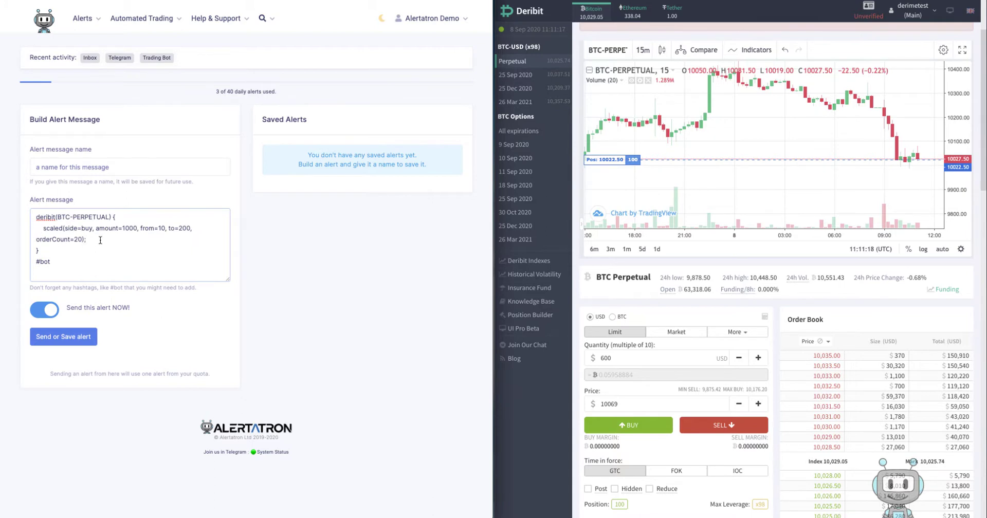
{"action": "left_click", "coordinate": [141, 228]}
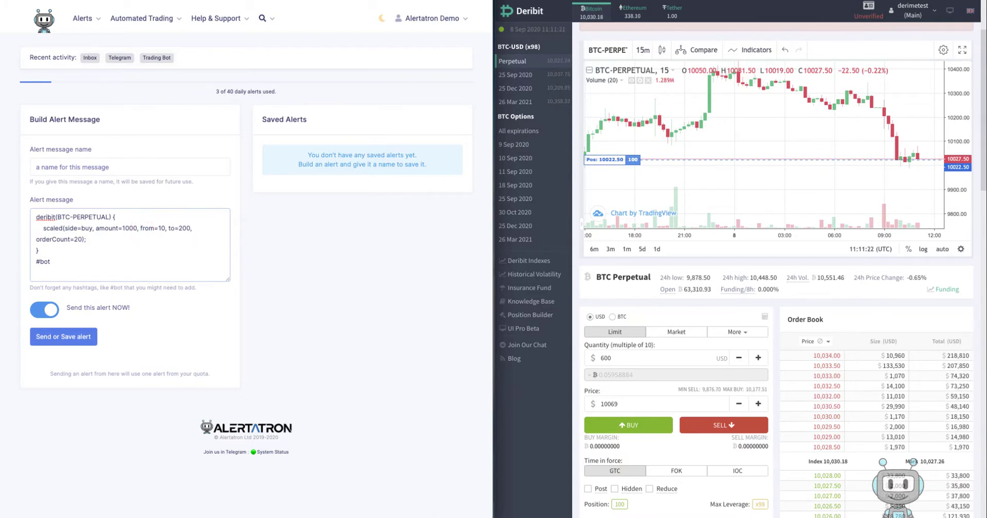
{"action": "key", "text": "Return"}
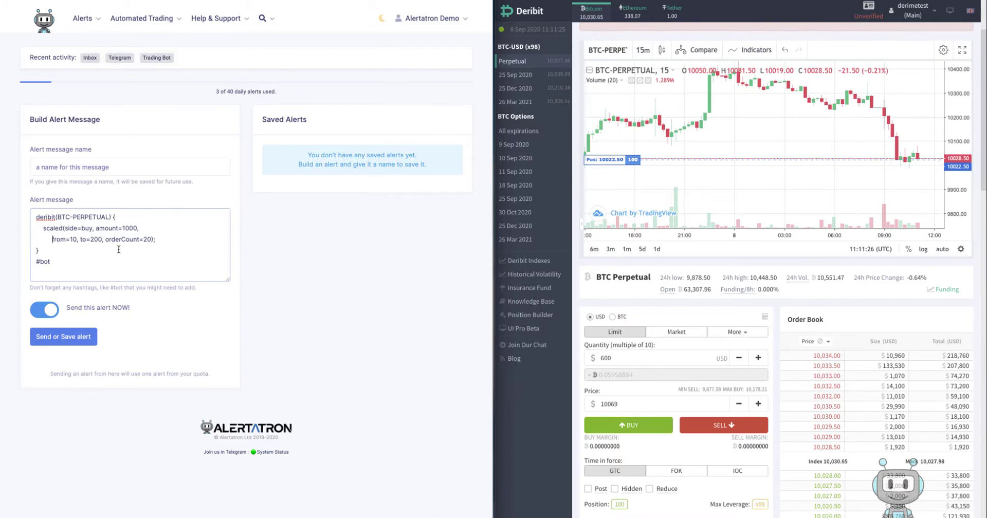
- Send the scaled buy alert for BTC-PERPETUAL and check the placed orders on the Deribit chart
{"action": "double_click", "coordinate": [53, 229]}
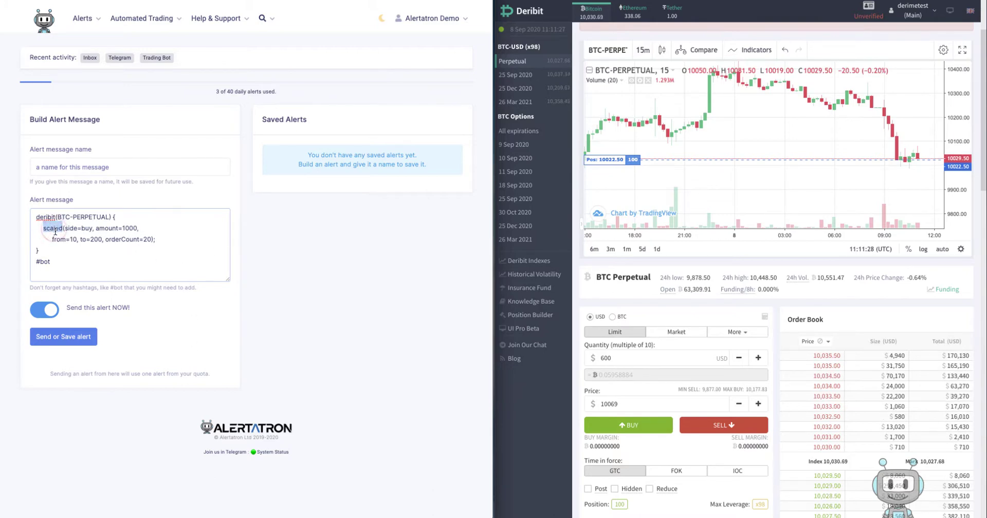
{"action": "left_click", "coordinate": [85, 229]}
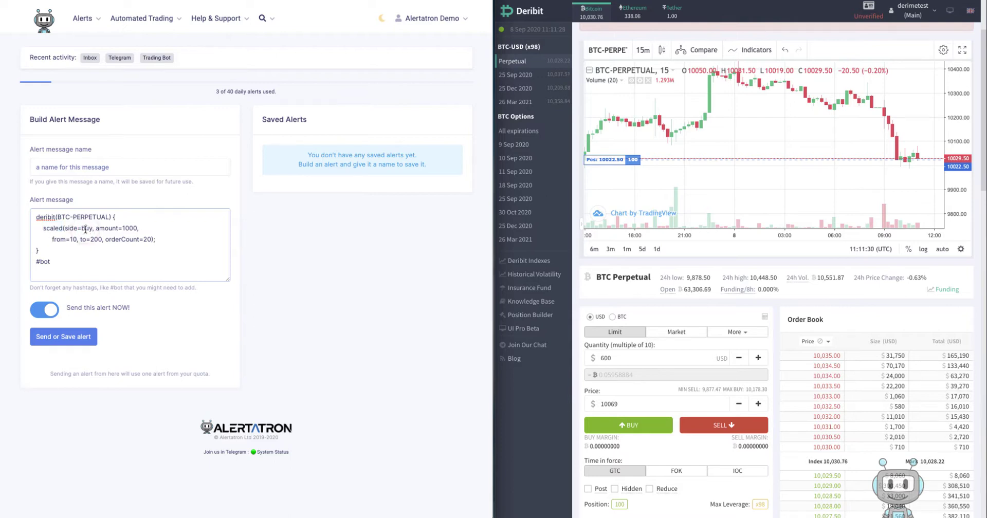
{"action": "double_click", "coordinate": [127, 231]}
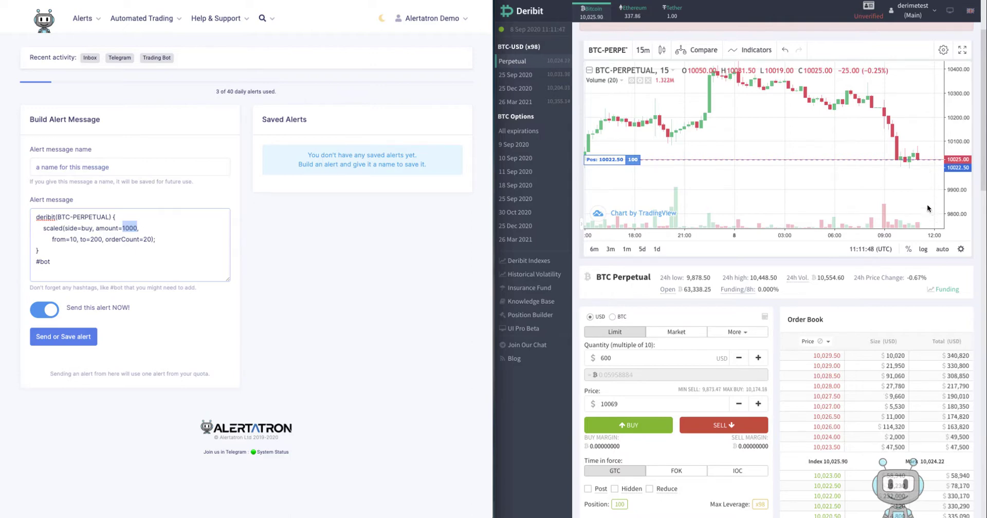
{"action": "left_click", "coordinate": [956, 127]}
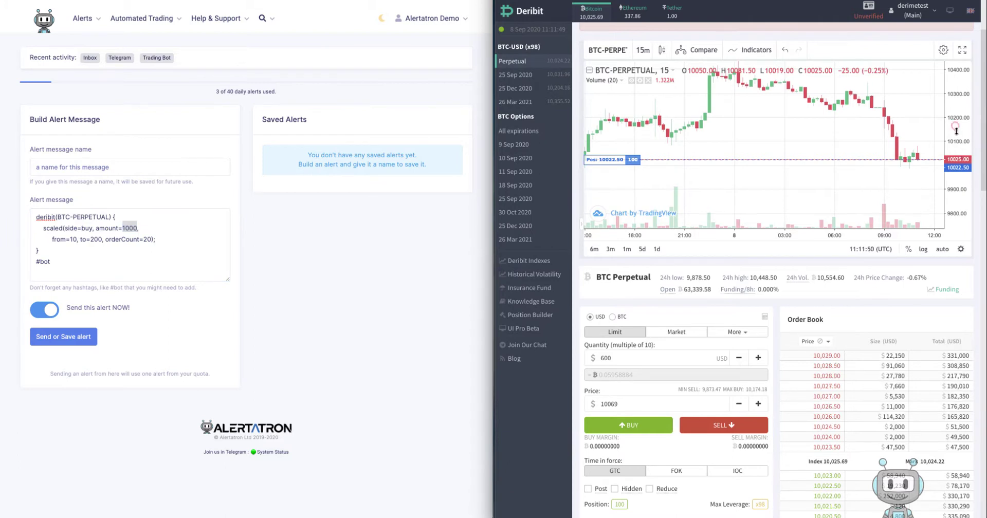
{"action": "left_click_drag", "start_coordinate": [956, 127], "coordinate": [956, 147]}
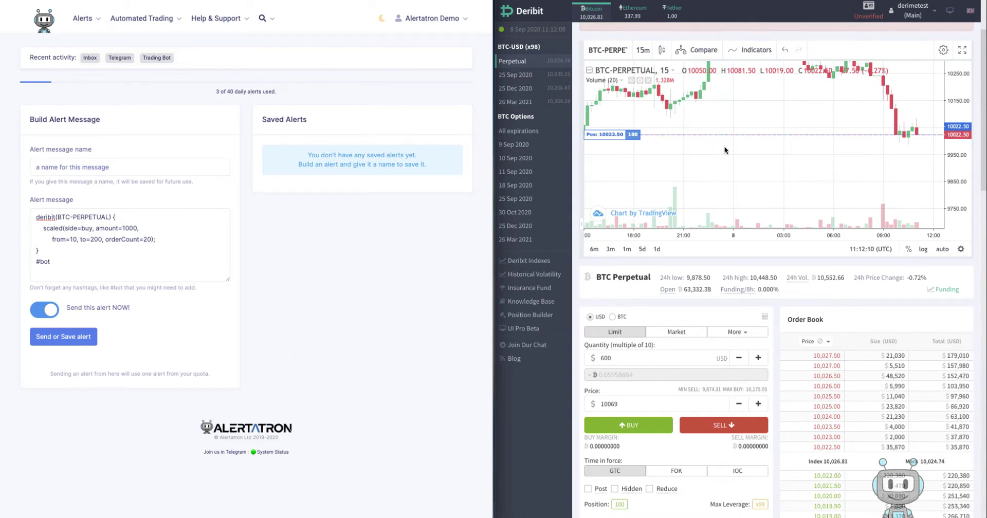
{"action": "left_click", "coordinate": [61, 341]}
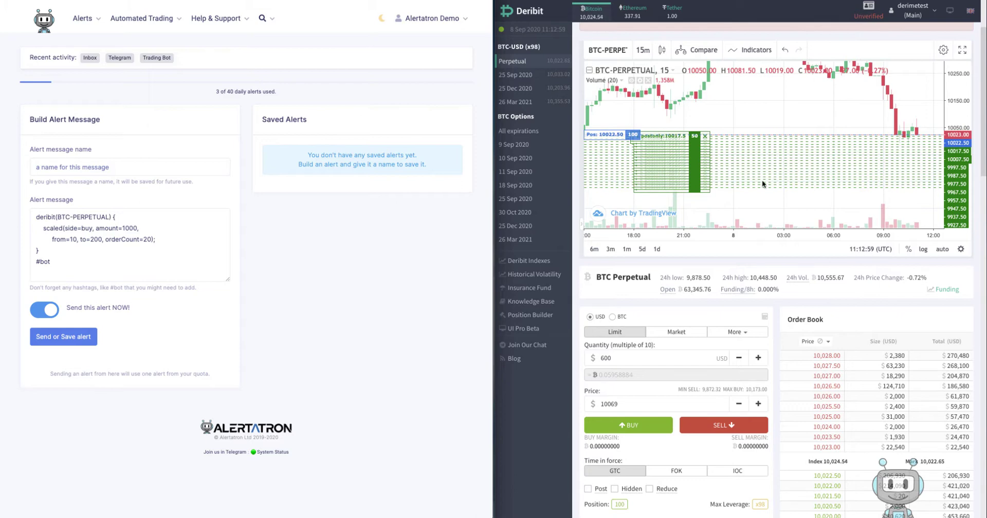
{"action": "left_click", "coordinate": [161, 242]}
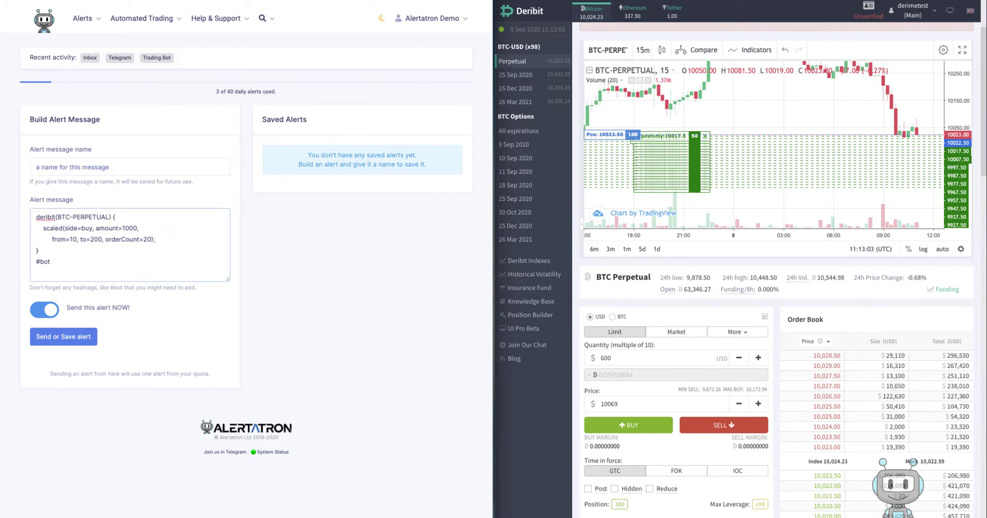
- Add "easing=ease-out" to the scaled buy command, and insert the line "cancel(which=all);" above it
{"action": "type", "text": ", easing=ease-out"}
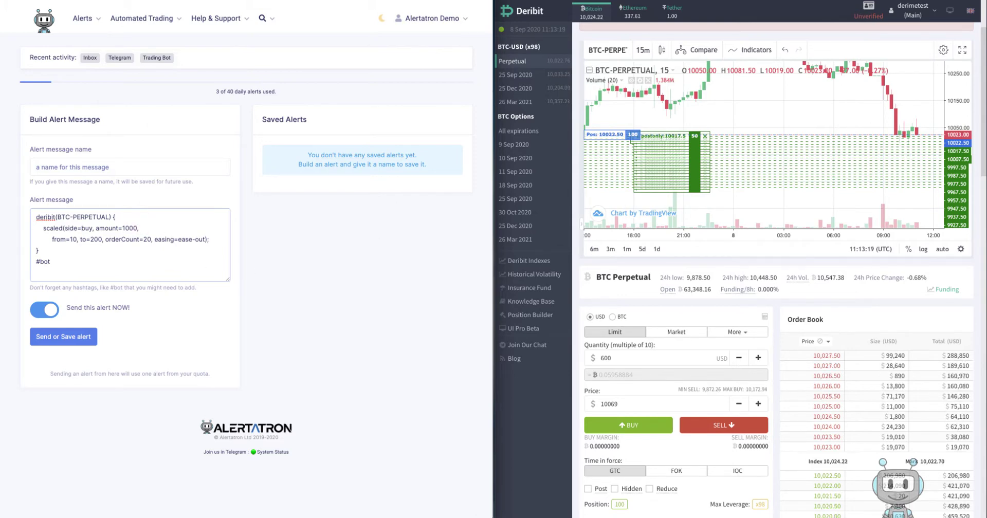
{"action": "key", "text": "Return"}
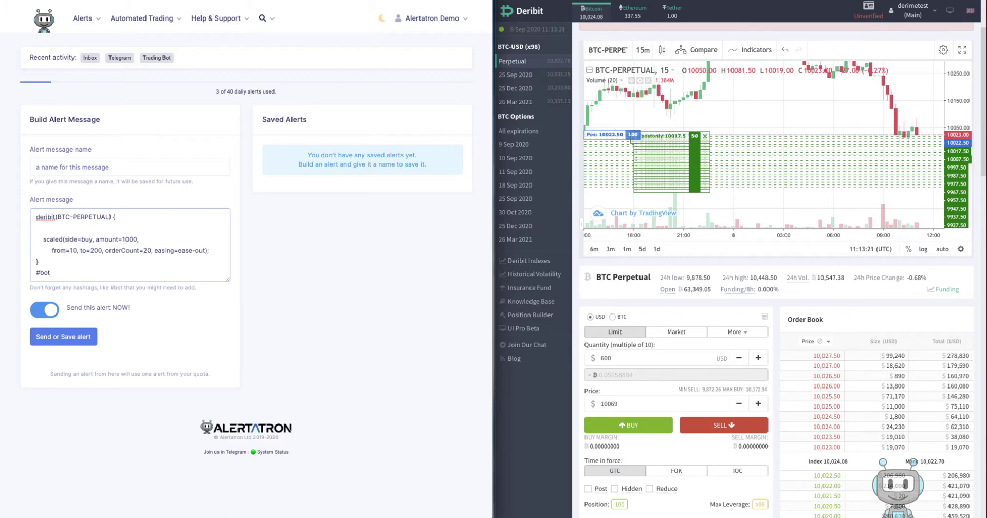
{"action": "type", "text": "can"}
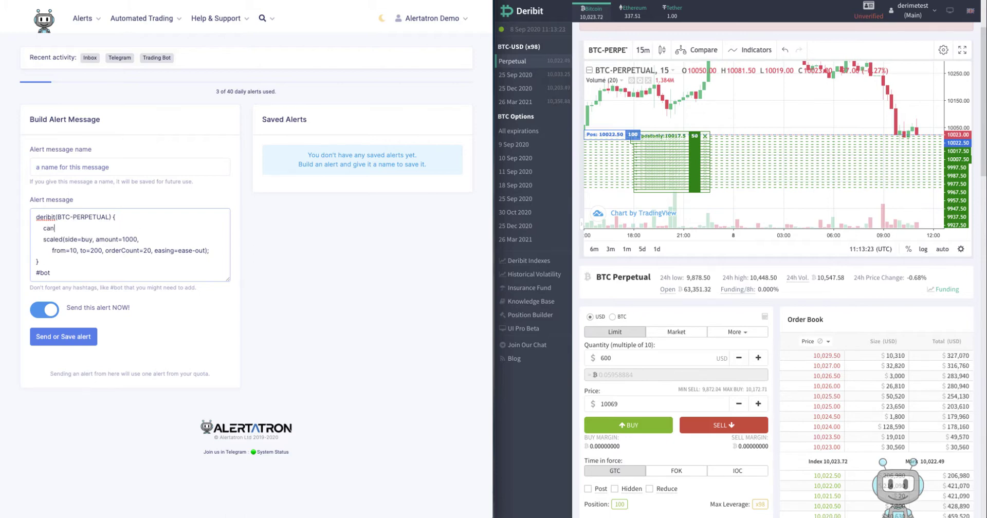
{"action": "type", "text": "cel(whjoi"}
{"action": "type", "text": "ich"}
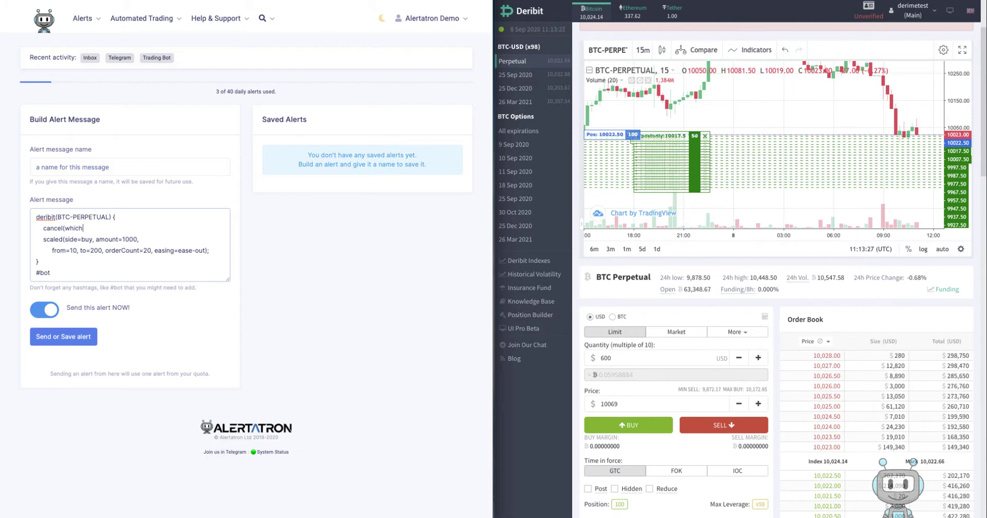
{"action": "type", "text": "=all);"}
- Review the cancel line in the alert message, and send the BTC-PERPETUAL cancel and eased scaled buy alert
{"action": "double_click", "coordinate": [51, 228]}
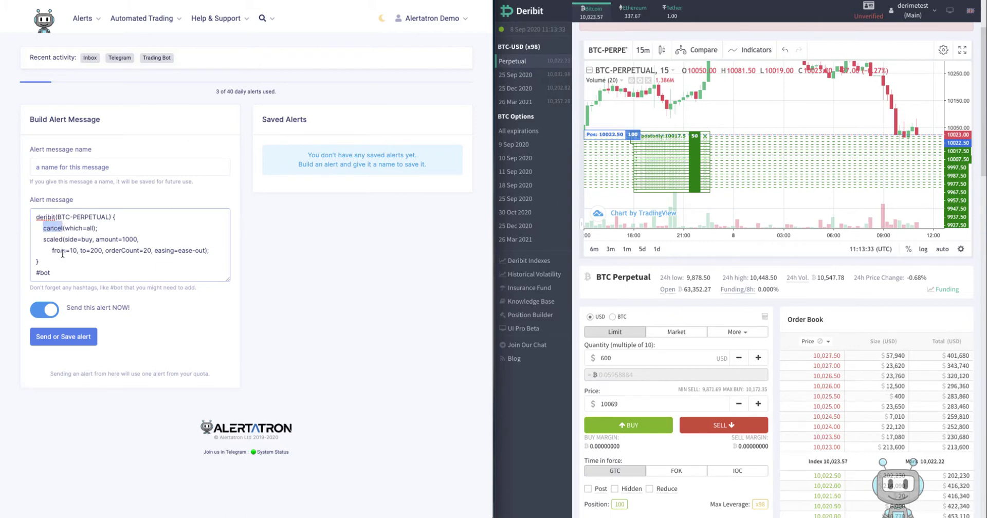
{"action": "left_click", "coordinate": [74, 230]}
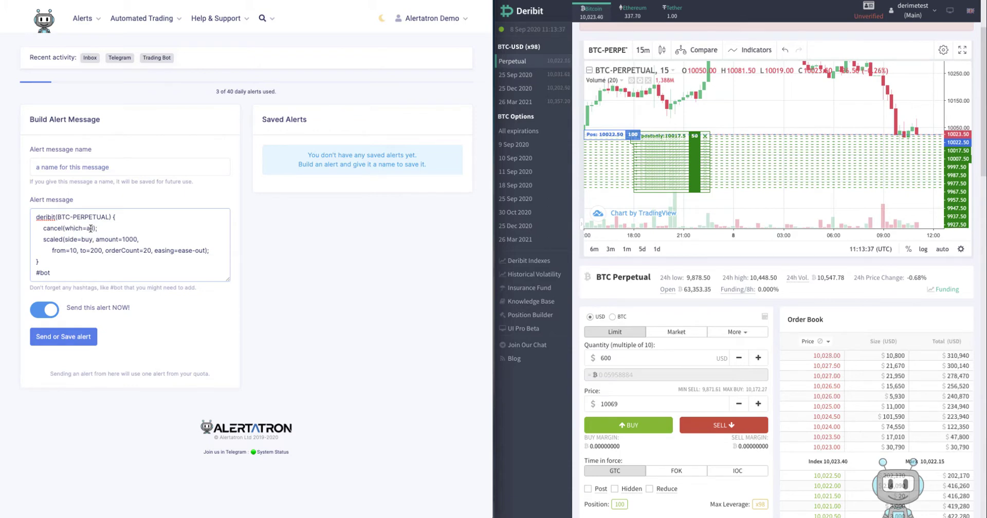
{"action": "double_click", "coordinate": [91, 229]}
{"action": "left_click", "coordinate": [131, 235]}
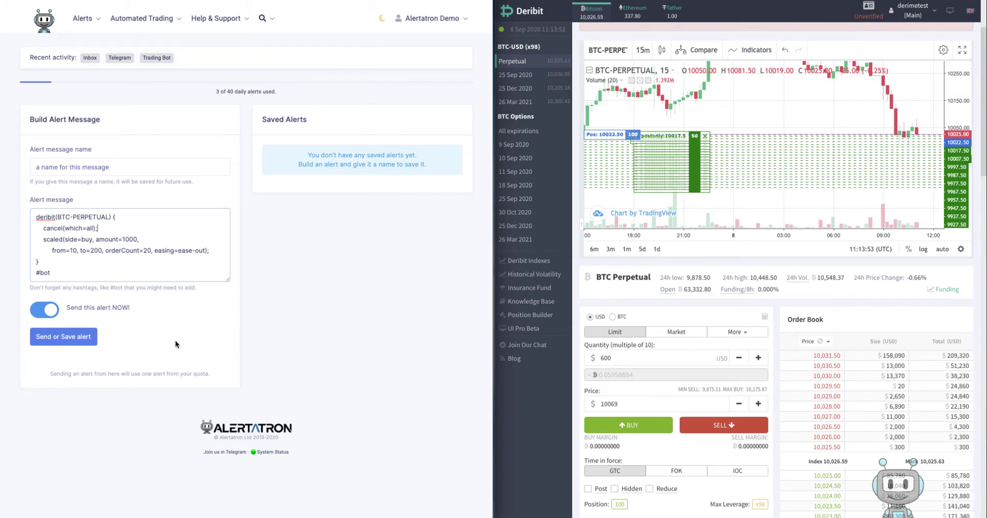
{"action": "left_click", "coordinate": [171, 321]}
{"action": "left_click", "coordinate": [64, 338]}
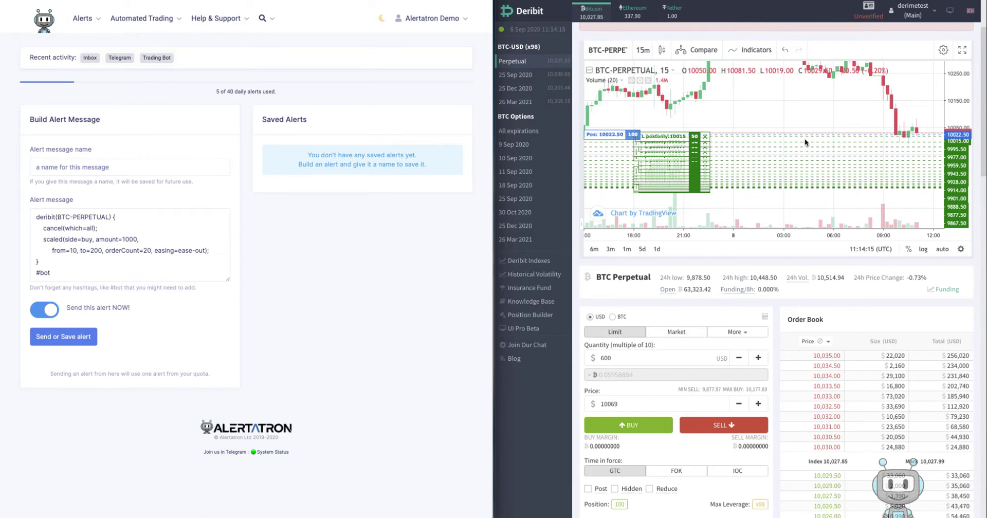
- Replace the two-line scaled command below the cancel line with "market(position=0);"
{"action": "left_click", "coordinate": [161, 237]}
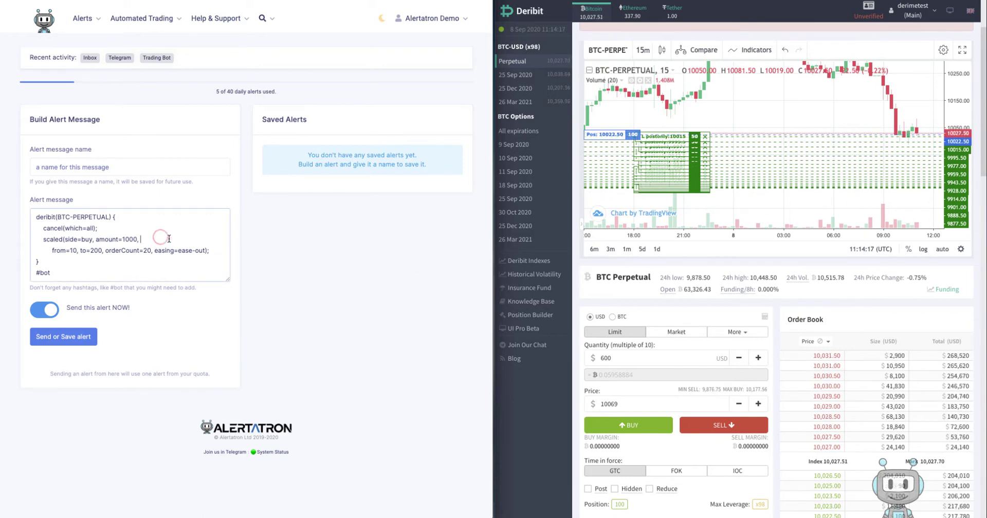
{"action": "key", "text": "shift+Down"}
{"action": "key", "text": "shift+Down"}
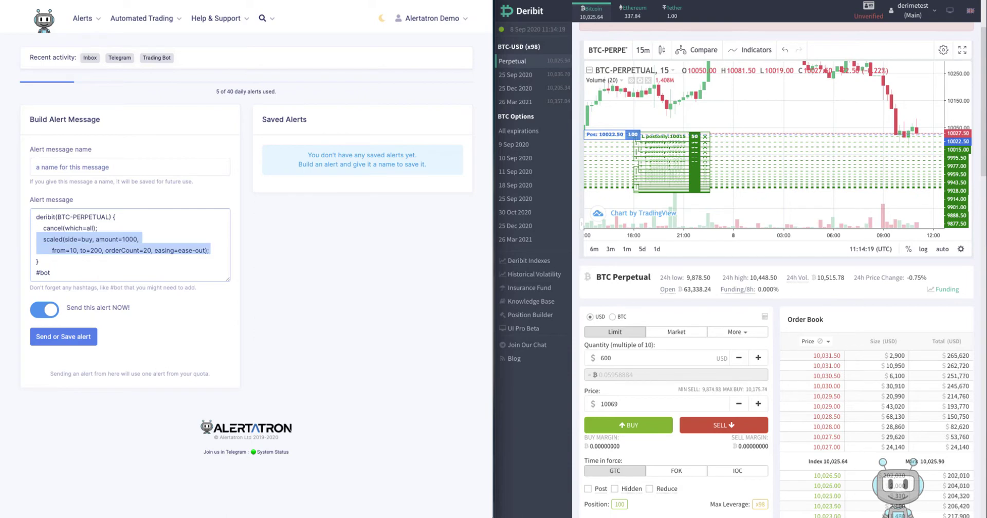
{"action": "key", "text": "BackSpace"}
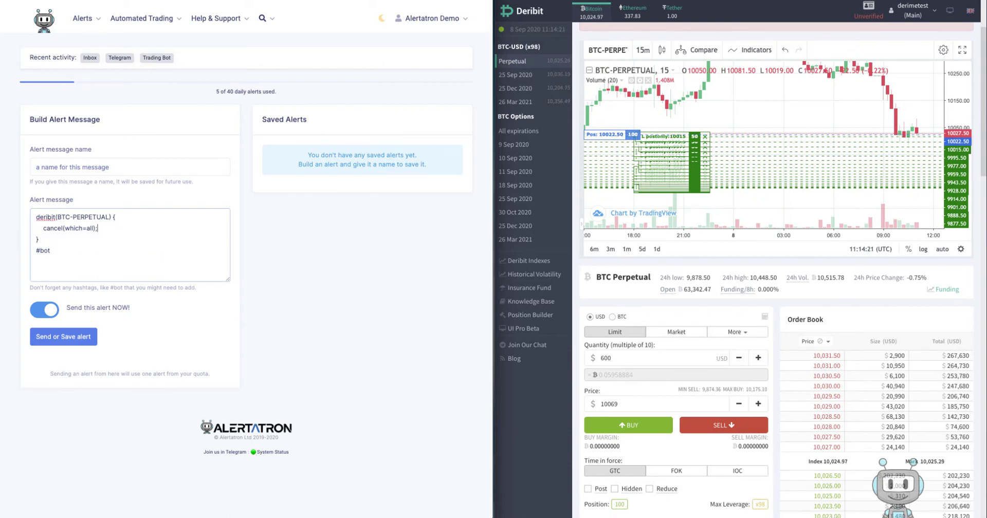
{"action": "key", "text": "Return"}
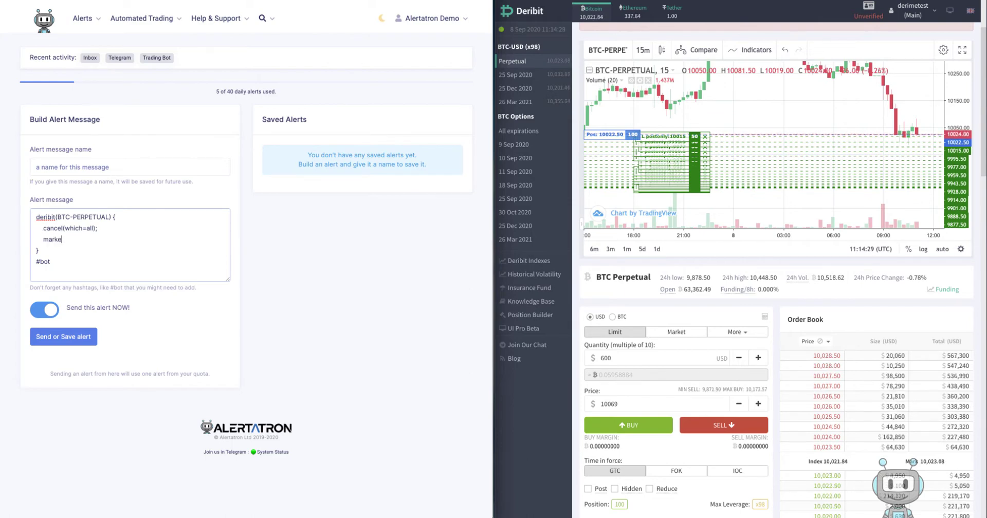
{"action": "type", "text": "t(position=0);"}
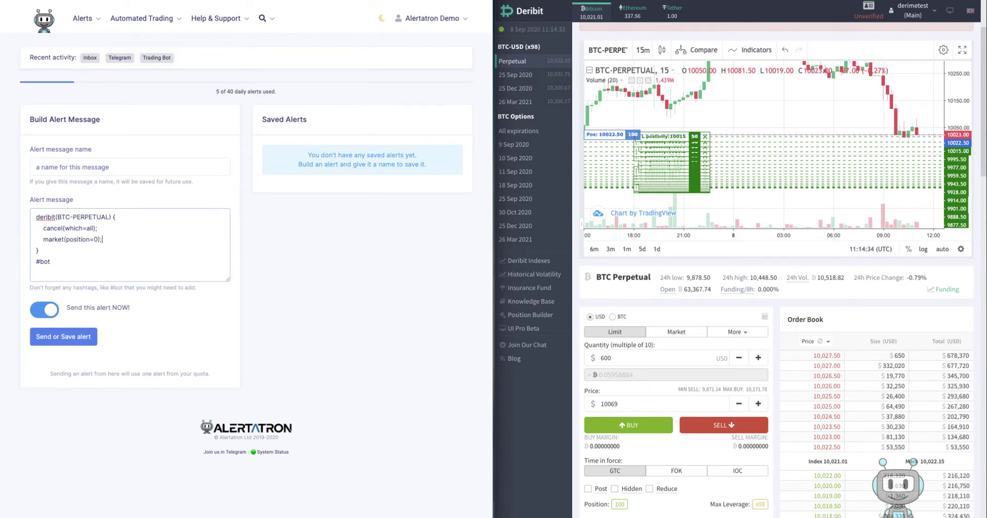
- Review the position=0 market command, and send the alert that cancels all BTC-PERPETUAL orders and closes the position
{"action": "key", "text": "super+Left"}
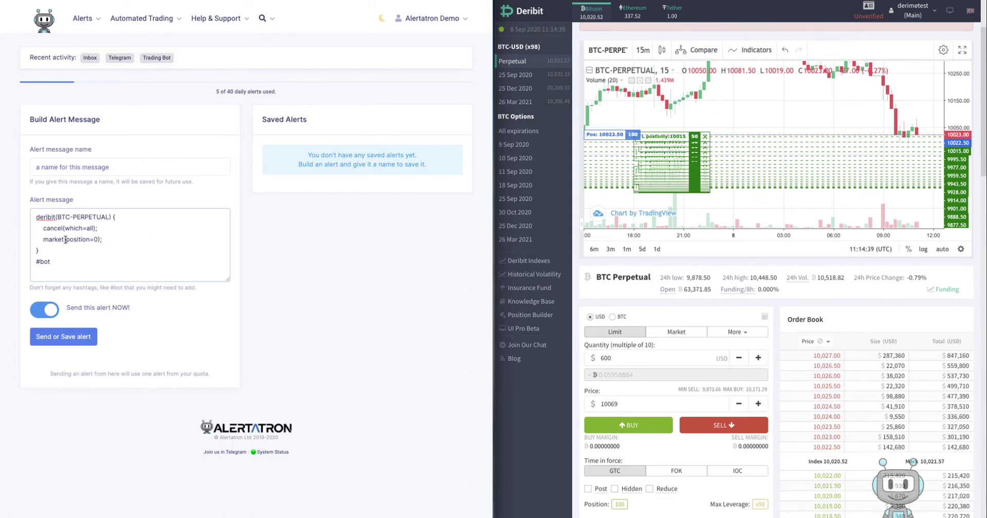
{"action": "left_click_drag", "start_coordinate": [65, 240], "coordinate": [98, 240]}
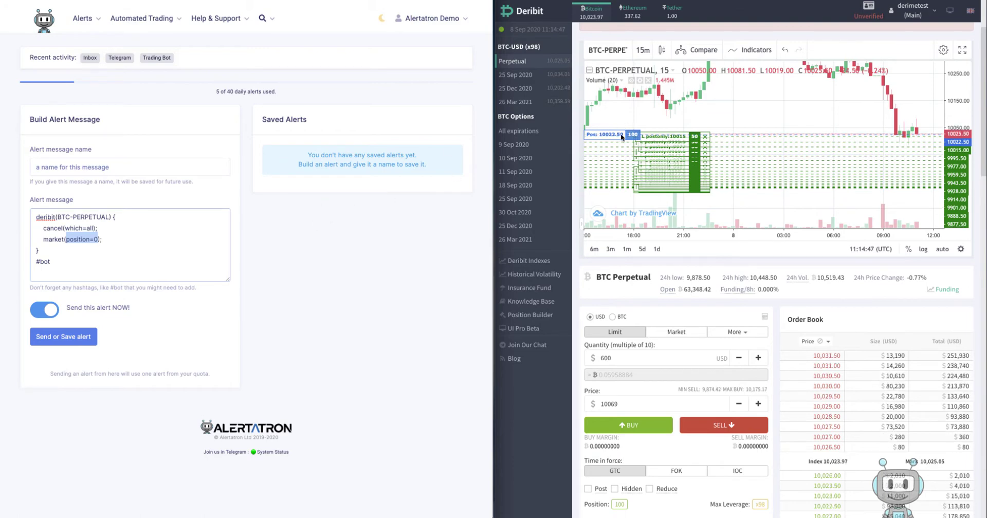
{"action": "double_click", "coordinate": [74, 239]}
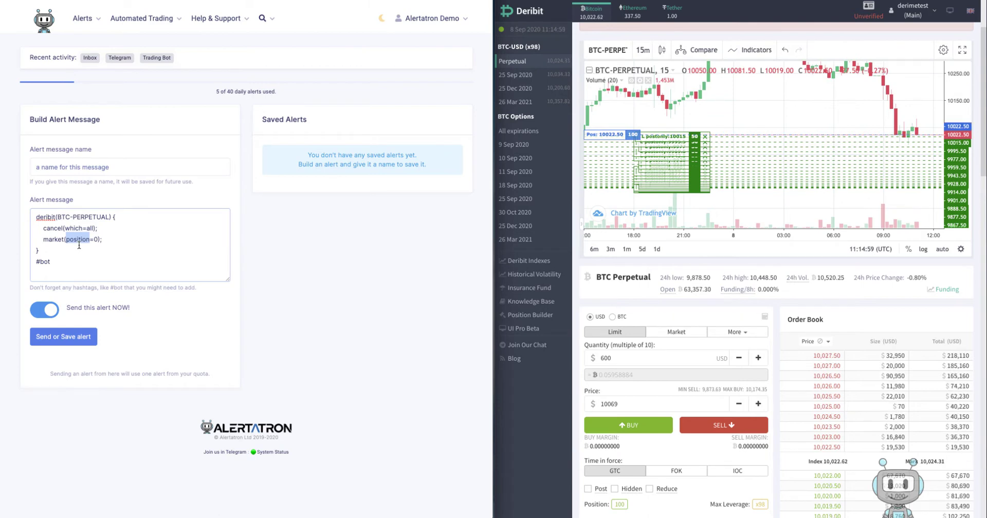
{"action": "left_click", "coordinate": [113, 240]}
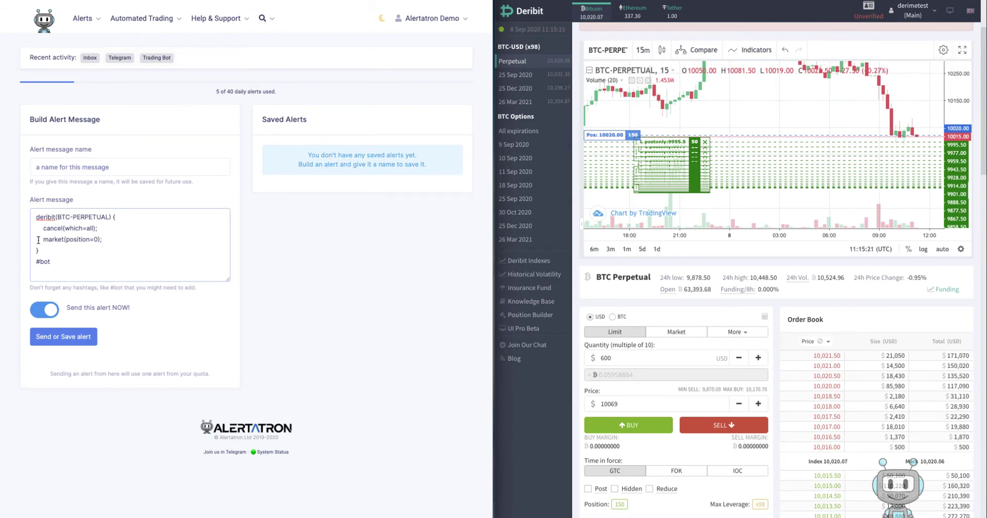
{"action": "left_click_drag", "start_coordinate": [43, 239], "coordinate": [107, 238]}
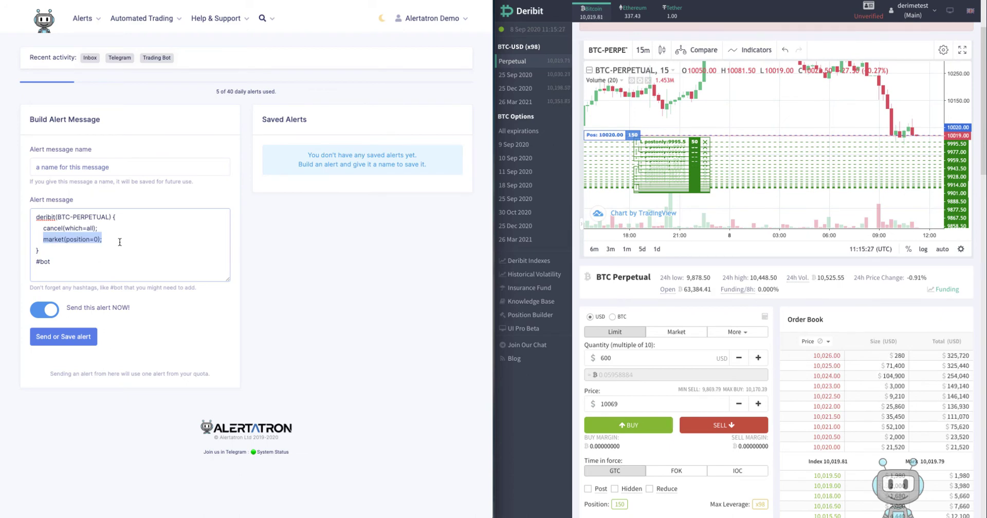
{"action": "left_click", "coordinate": [122, 240]}
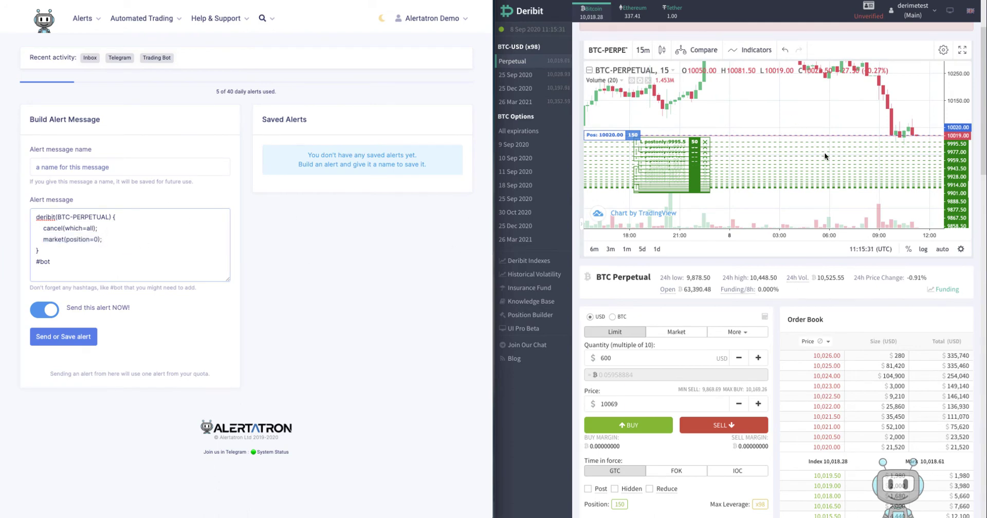
{"action": "left_click", "coordinate": [76, 339]}
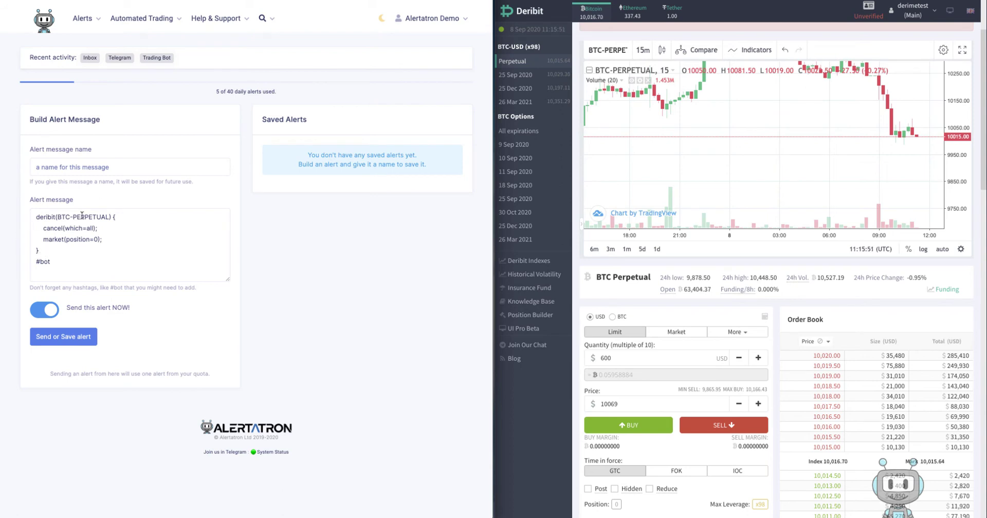
{"action": "left_click", "coordinate": [366, 292]}
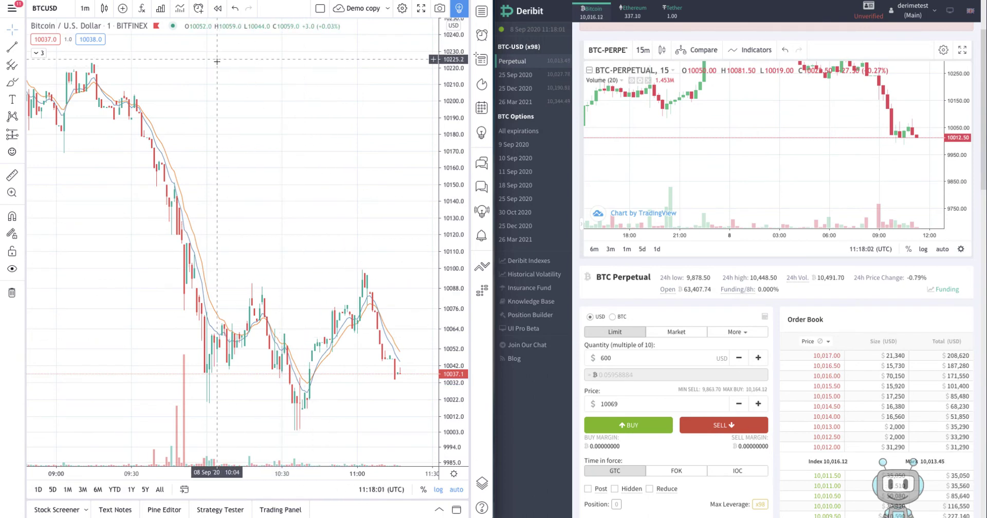
- Start a BTCUSD alert in TradingView with the condition Greater Than 10000, triggering Only Once
{"action": "left_click", "coordinate": [198, 8]}
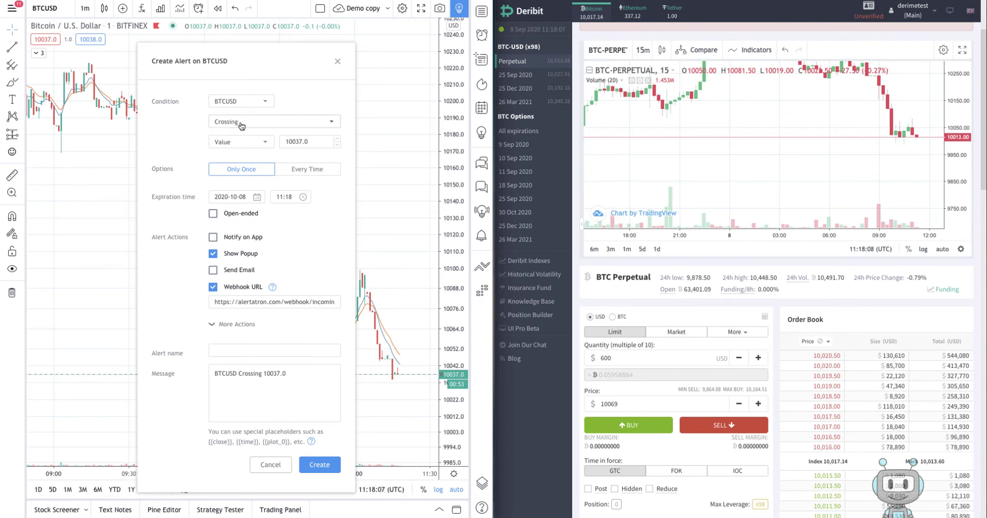
{"action": "left_click", "coordinate": [241, 127]}
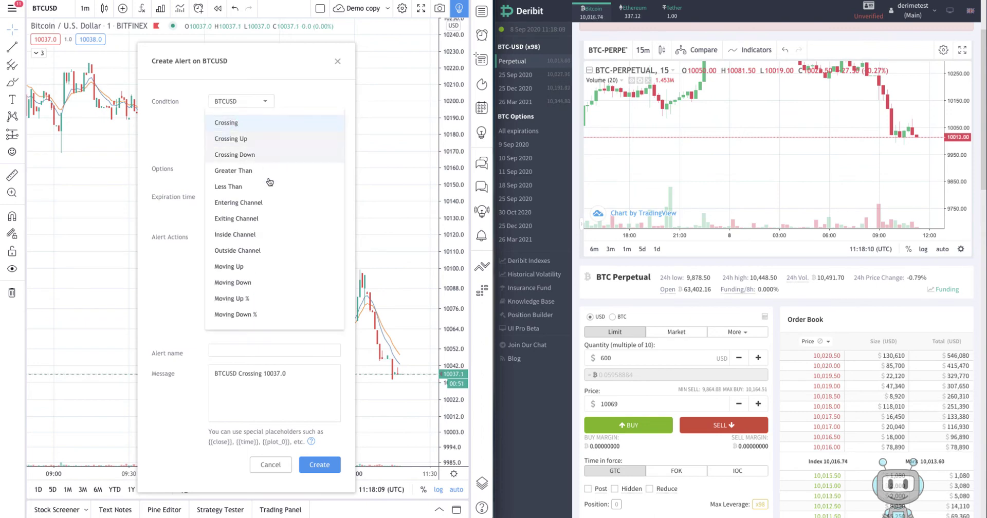
{"action": "left_click", "coordinate": [252, 173]}
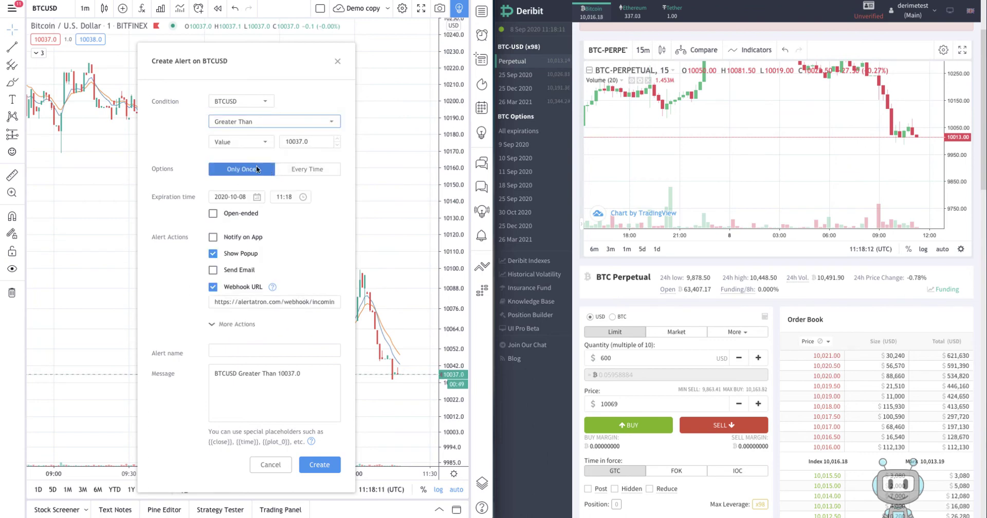
{"action": "left_click", "coordinate": [319, 143]}
{"action": "key", "text": "BackSpace"}
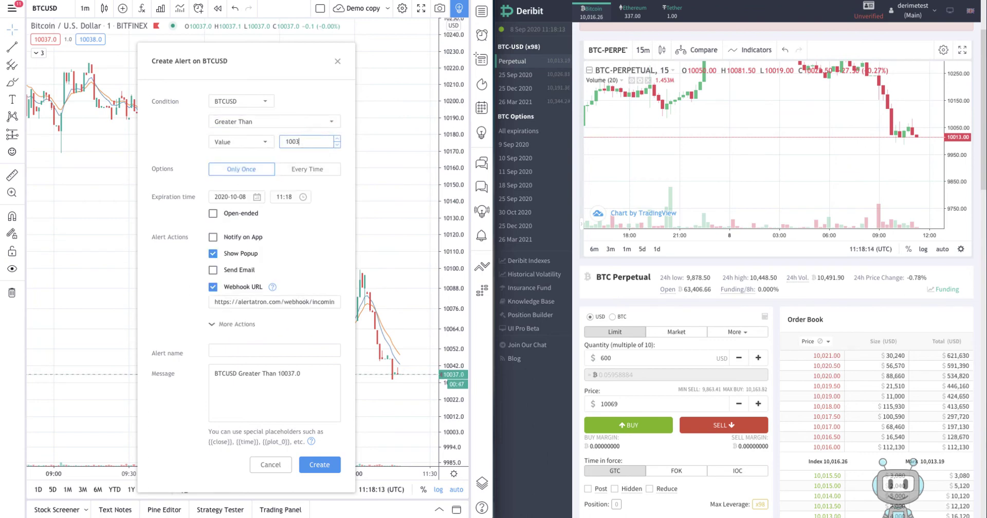
{"action": "type", "text": "00"}
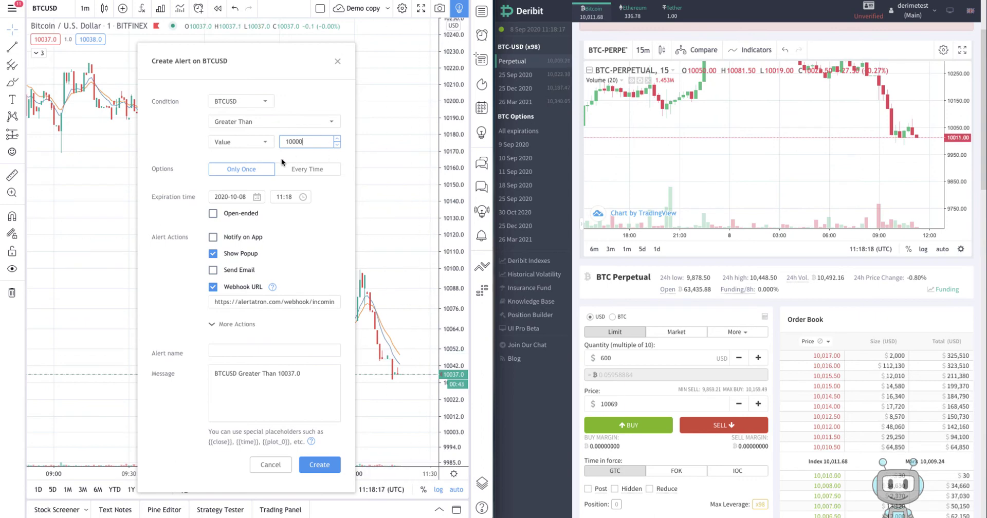
{"action": "left_click", "coordinate": [252, 170]}
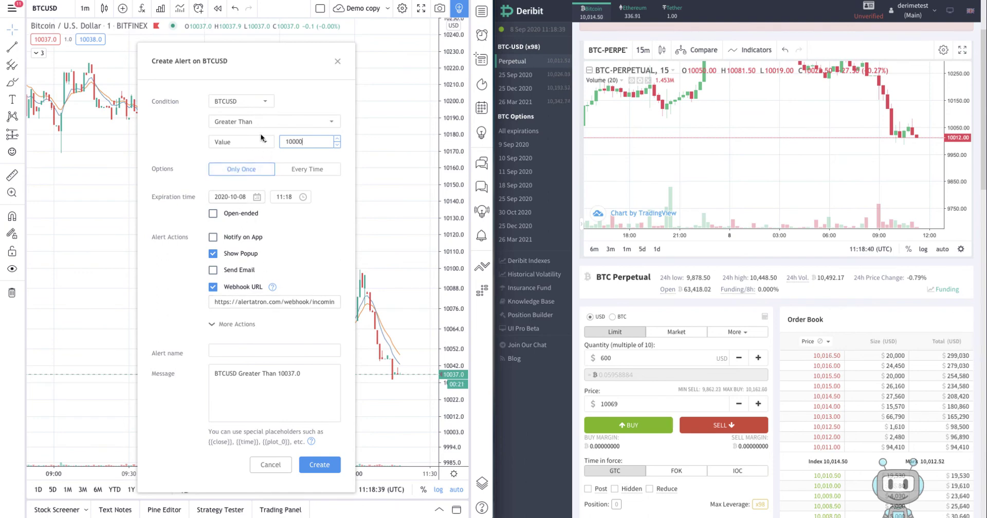
{"action": "key", "text": "Tab"}
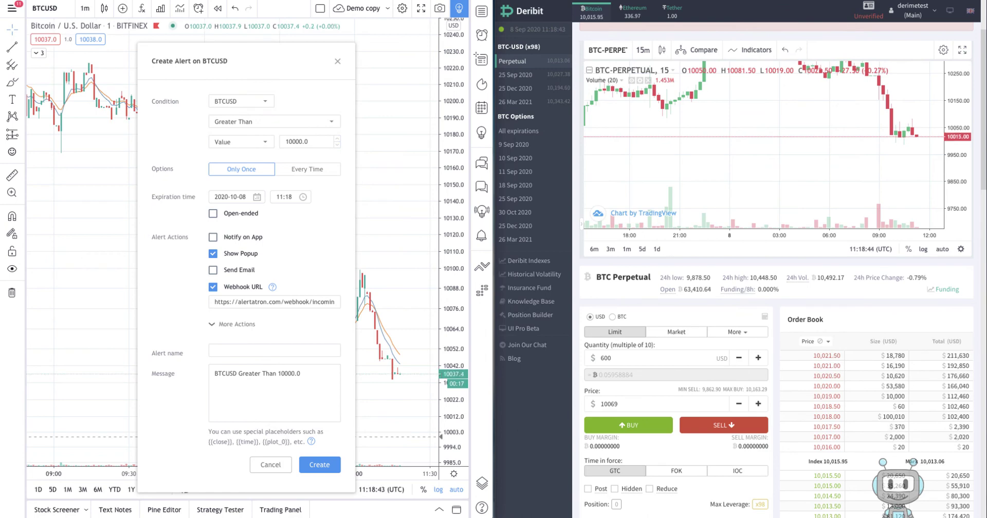
- Replace the alert message with the copied BTC-PERPETUAL block "scaled(side=buy, amount=1000, from=10, to=200, orderCount=20);" tagged #bot, starting on the first line
{"action": "left_click", "coordinate": [297, 398]}
{"action": "key", "text": "ctrl+a"}
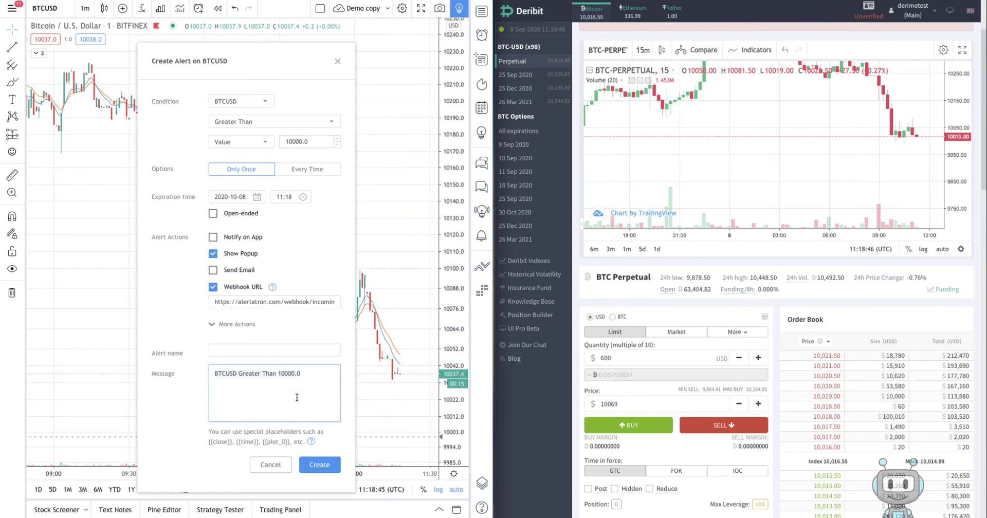
{"action": "key", "text": "ctrl+v"}
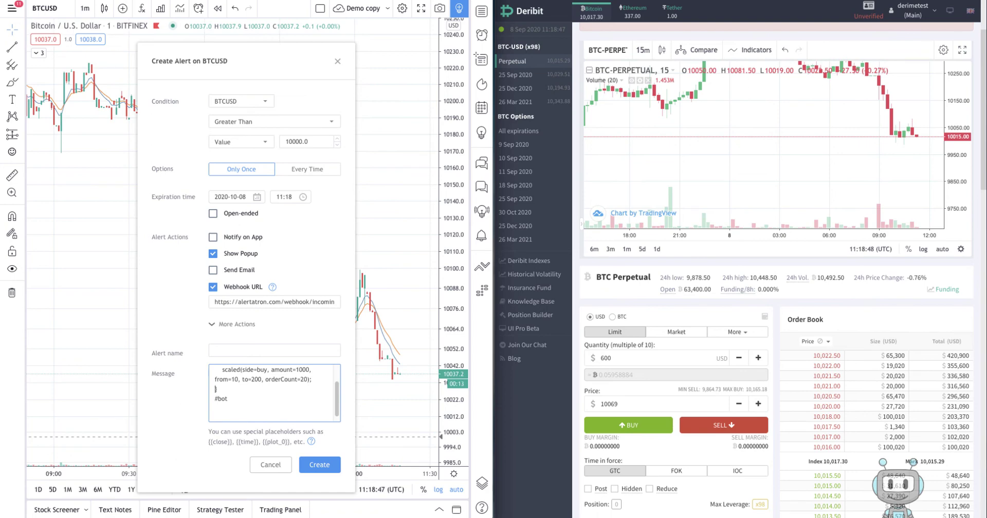
{"action": "key", "text": "ctrl+Home"}
{"action": "key", "text": "Delete"}
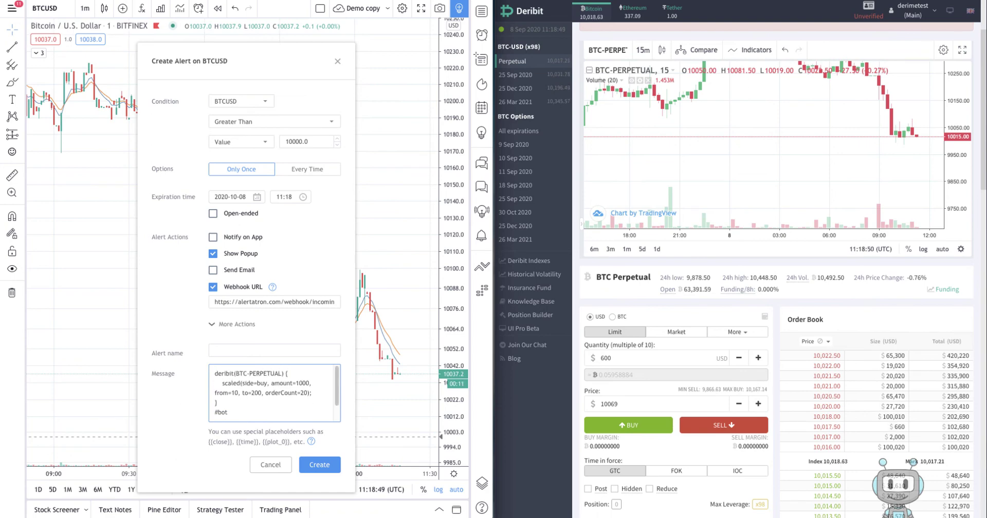
- Insert the line "cancel(which=all);" above the scaled command inside the BTC-PERPETUAL block of the alert message
{"action": "key", "text": "Down"}
{"action": "key", "text": "Down"}
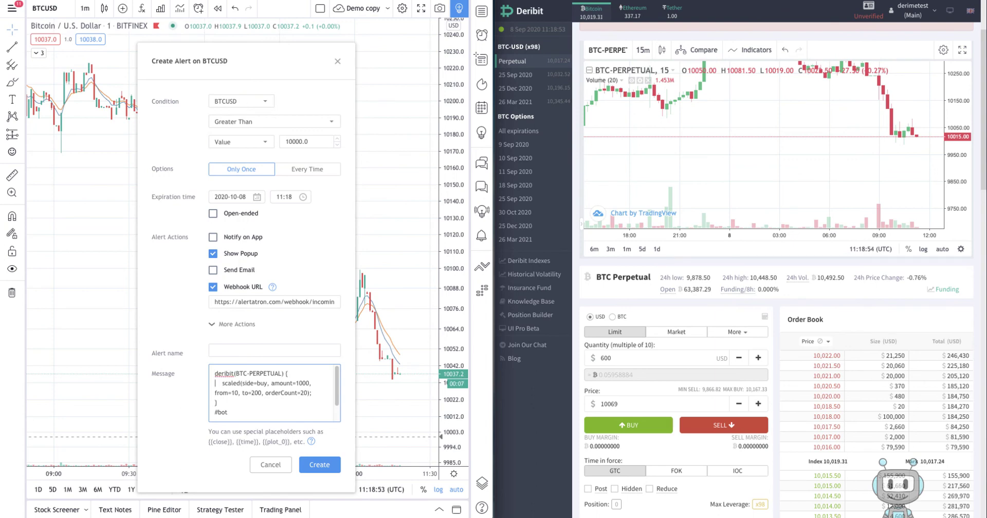
{"action": "key", "text": "Return"}
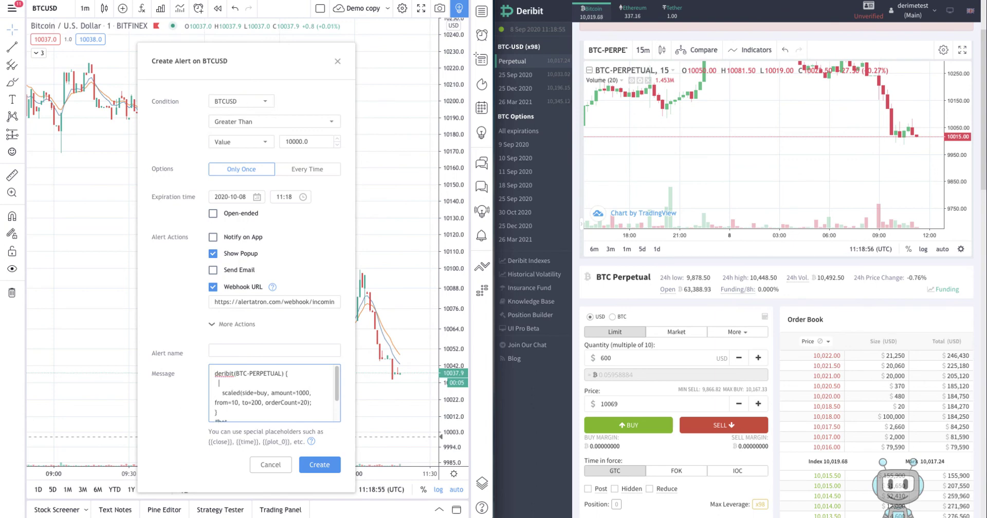
{"action": "type", "text": "can"}
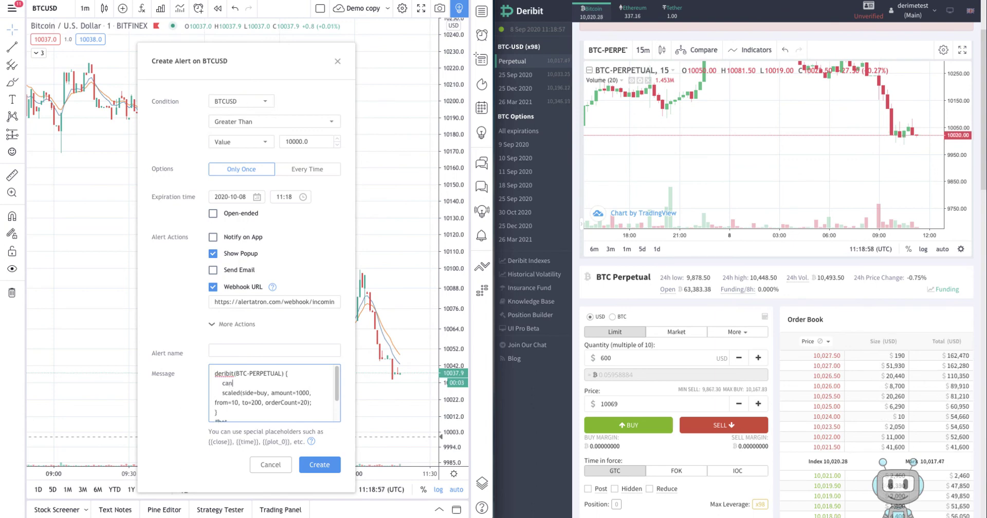
{"action": "type", "text": "cel(wh"}
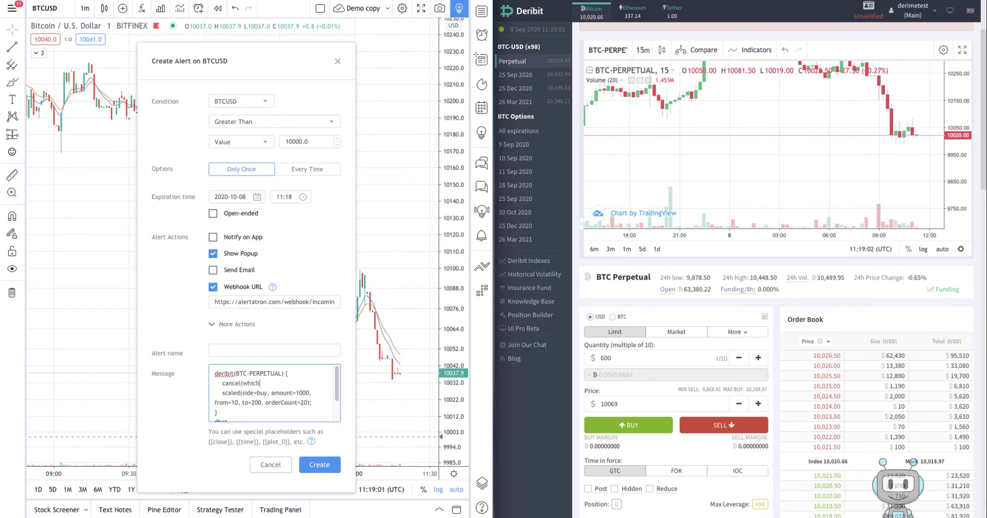
{"action": "type", "text": "ich=all)"}
- Check the message through to its closing #bot tag, and create the BTCUSD alert
{"action": "key", "text": "Down"}
{"action": "key", "text": "Down"}
{"action": "key", "text": "Down"}
{"action": "key", "text": "Down"}
{"action": "key", "text": "Down"}
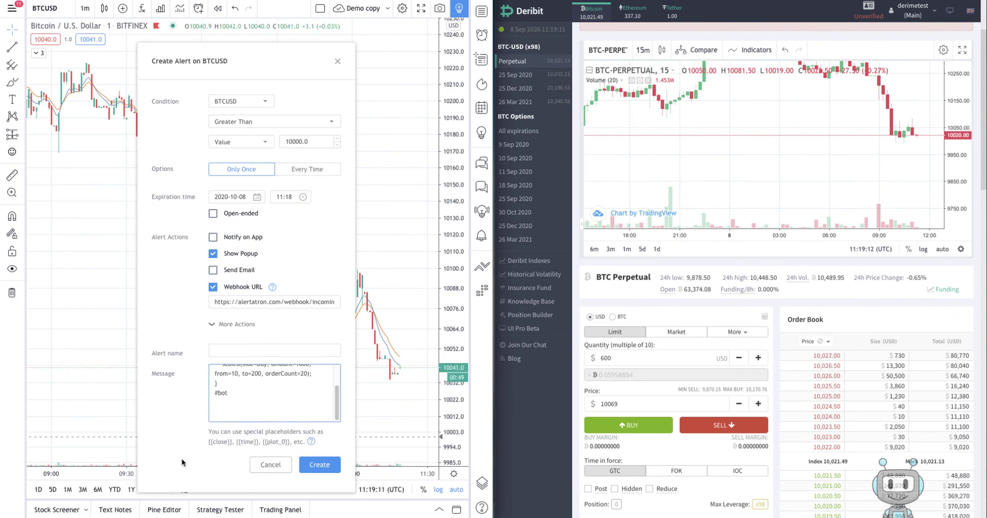
{"action": "left_click", "coordinate": [168, 413]}
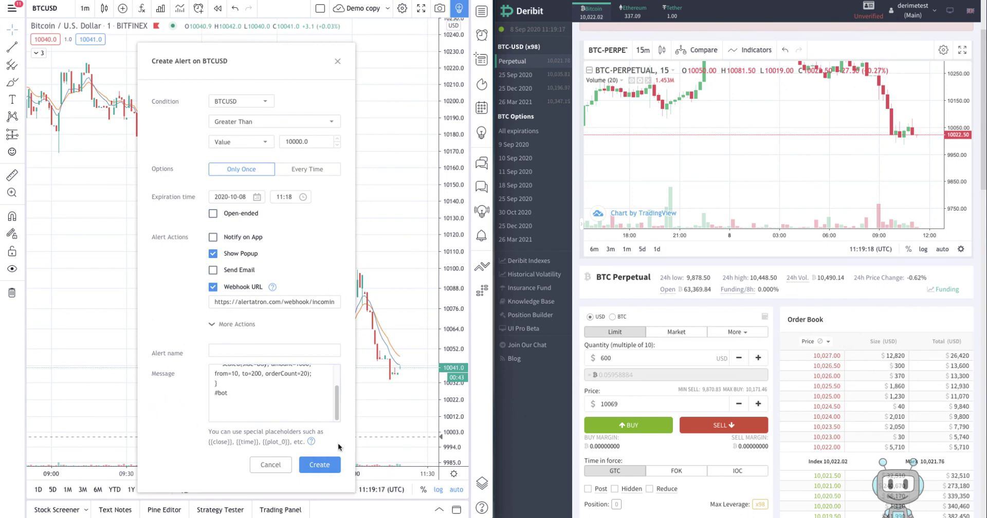
{"action": "left_click", "coordinate": [319, 465]}
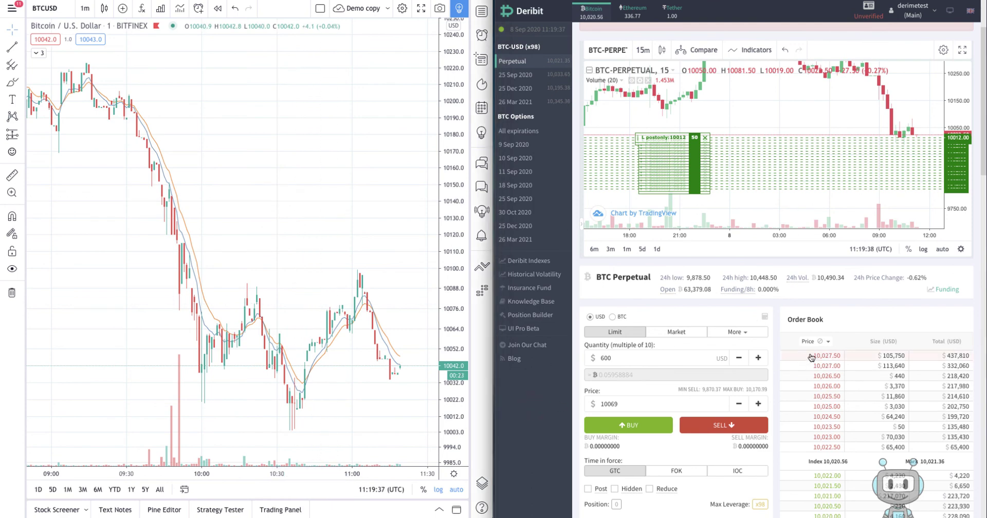
- Review the open BTC-PERPETUAL buy orders on Deribit, cancel all of them, and return to the price chart
{"action": "scroll", "coordinate": [811, 353], "scroll_direction": "down", "scroll_amount": 10}
{"action": "scroll", "coordinate": [813, 365], "scroll_direction": "down", "scroll_amount": 1}
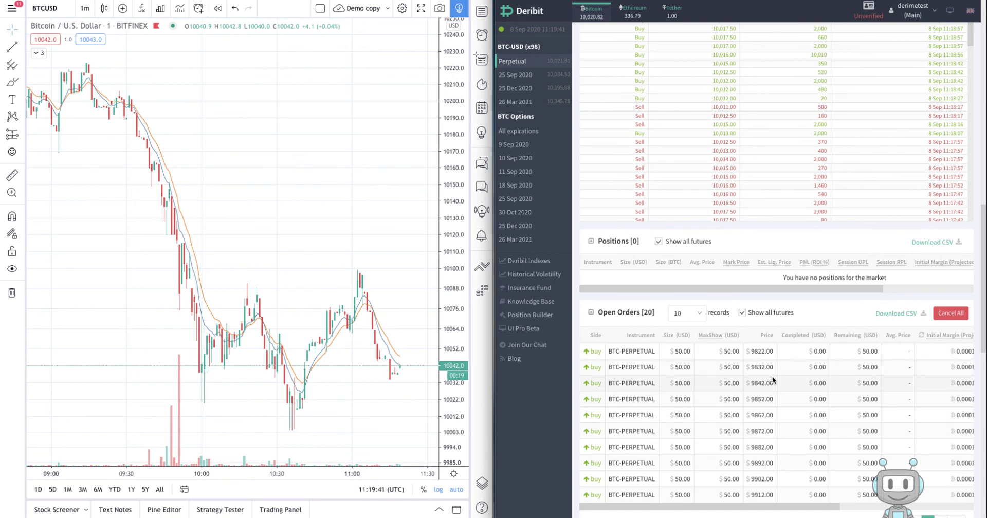
{"action": "scroll", "coordinate": [769, 380], "scroll_direction": "down", "scroll_amount": 1}
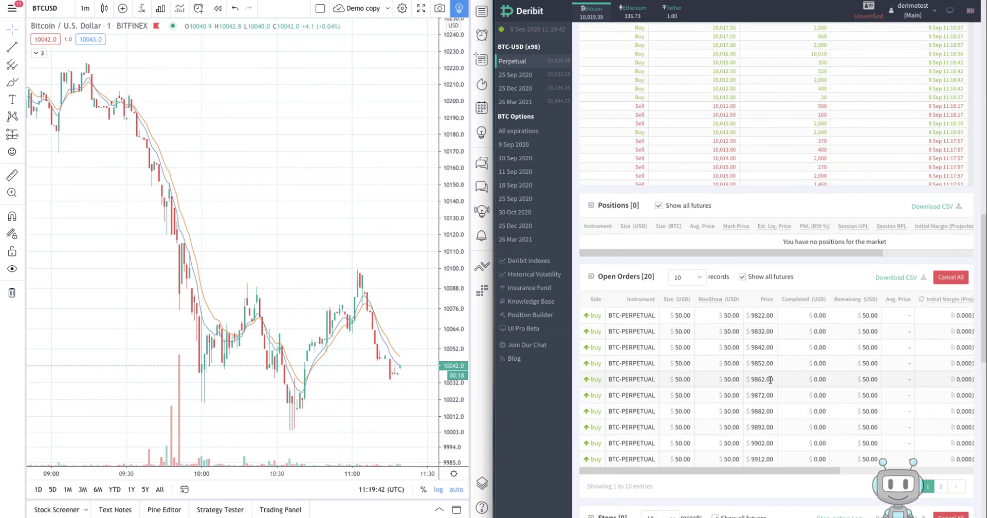
{"action": "scroll", "coordinate": [951, 280], "scroll_direction": "down", "scroll_amount": 1}
{"action": "left_click", "coordinate": [950, 269]}
{"action": "scroll", "coordinate": [926, 264], "scroll_direction": "up", "scroll_amount": 10}
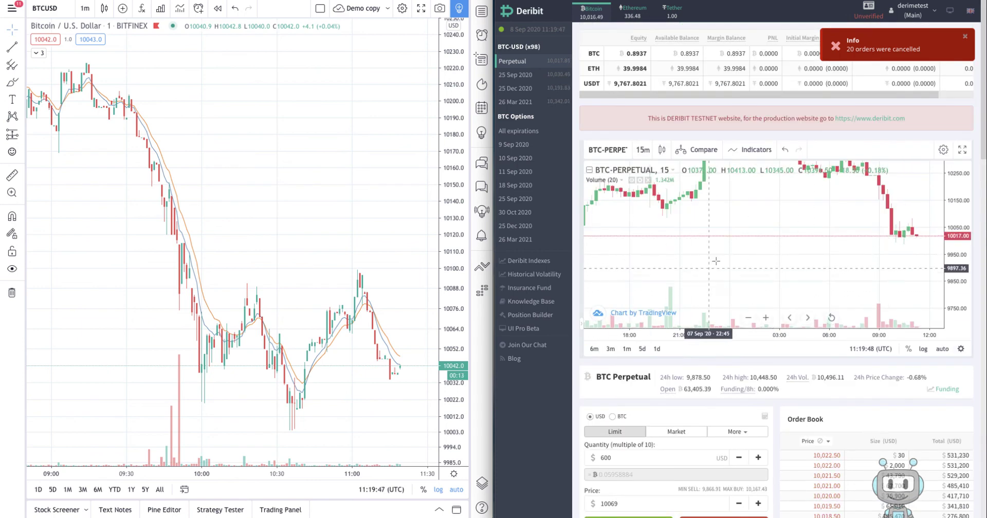
- Switch to the Alertatron inbox and examine the commands in the newest BTC-PERPETUAL alert received from TradingView
{"action": "left_click", "coordinate": [282, 148]}
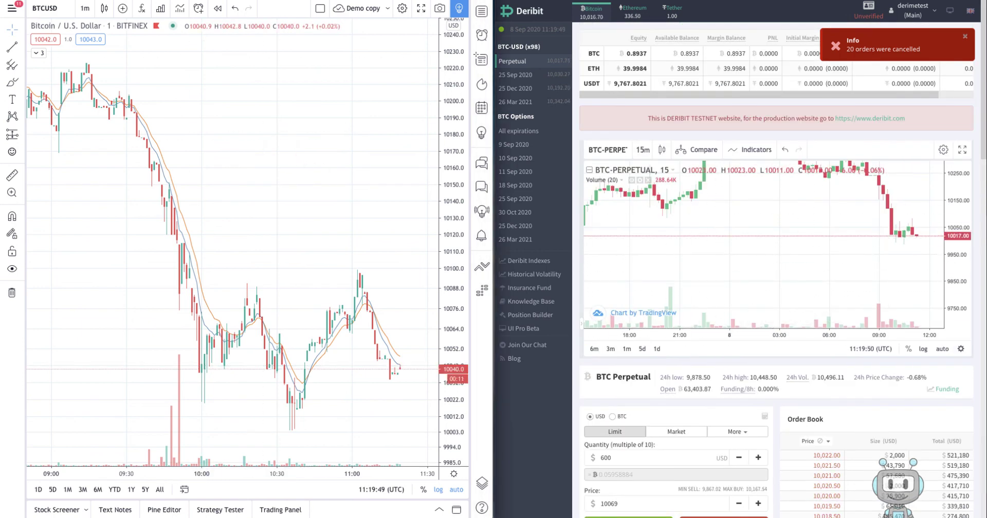
{"action": "key", "text": "alt+Tab"}
{"action": "left_click", "coordinate": [244, 157]}
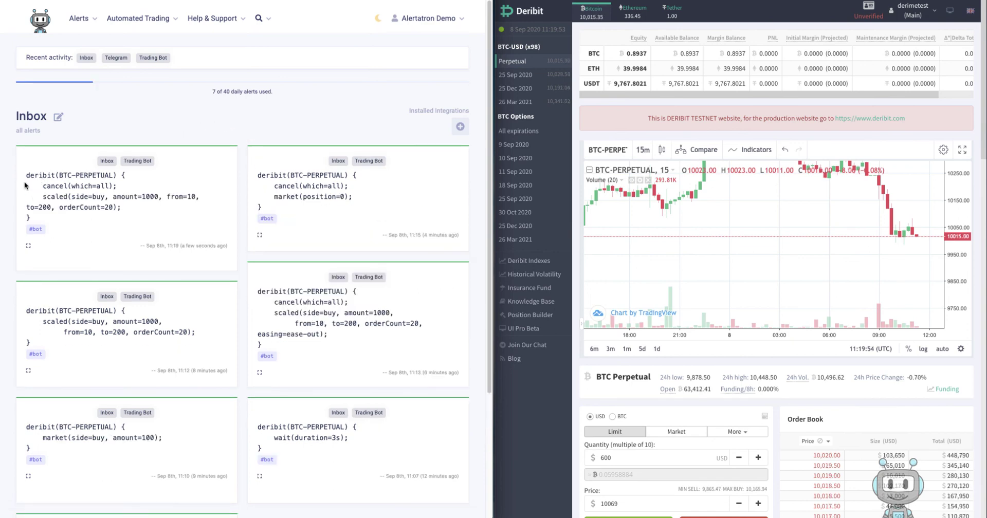
{"action": "left_click_drag", "start_coordinate": [30, 175], "coordinate": [75, 231]}
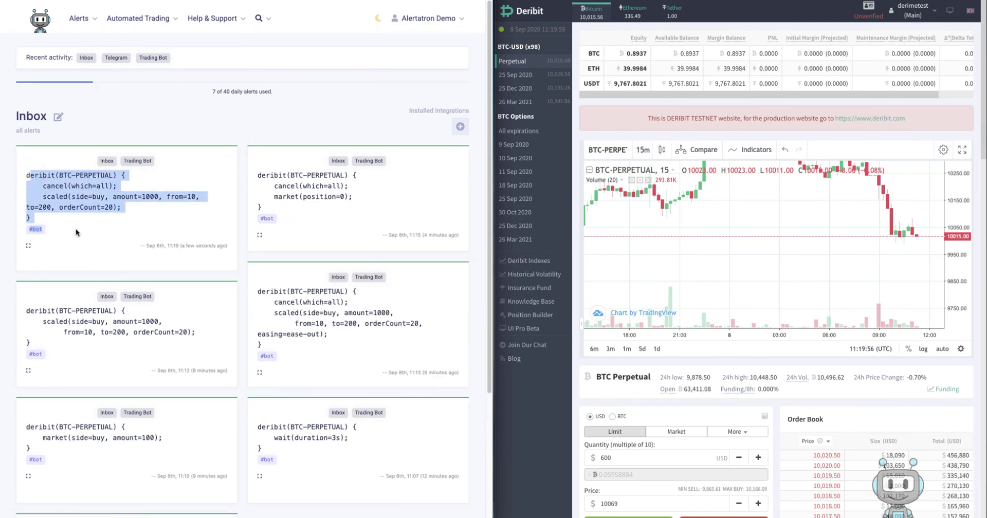
{"action": "left_click", "coordinate": [95, 196]}
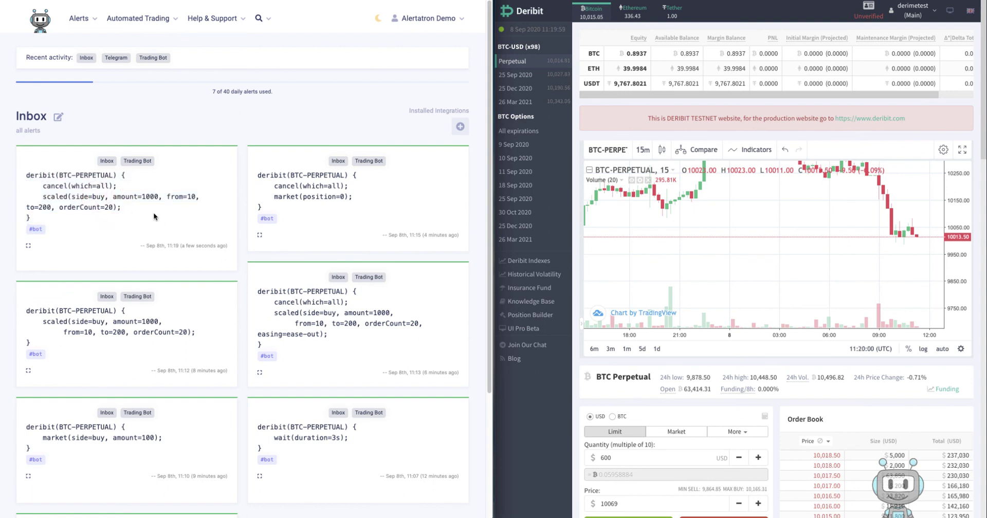